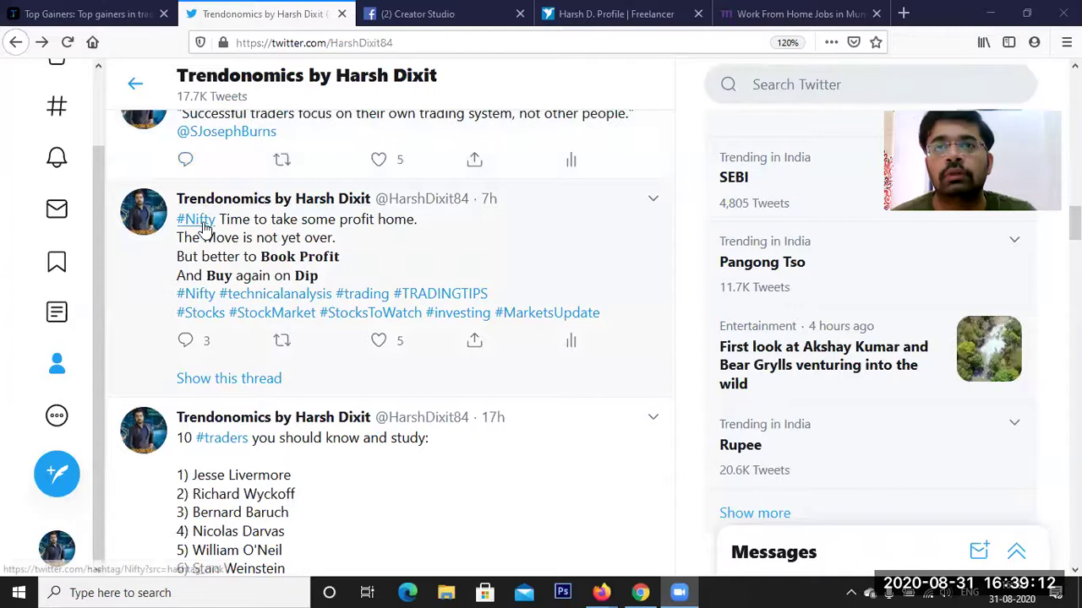
Review the recent Nifty tweets and webinar post on the Twitter profile, and switch to the browser window with the TradingView Nifty chart
mouse_move(442, 201)
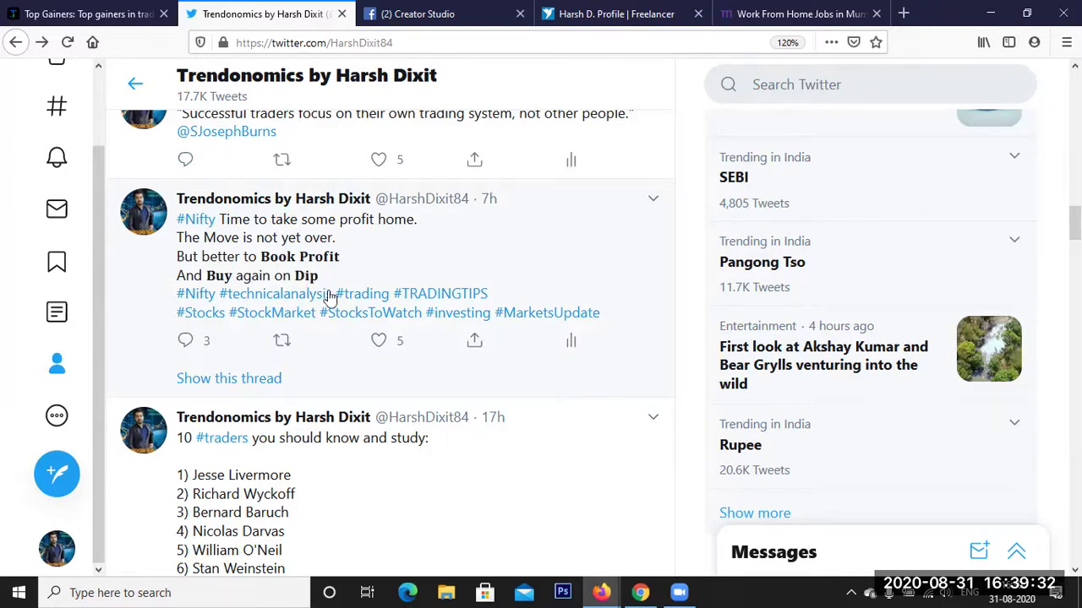
scroll(334, 300, "up", 6)
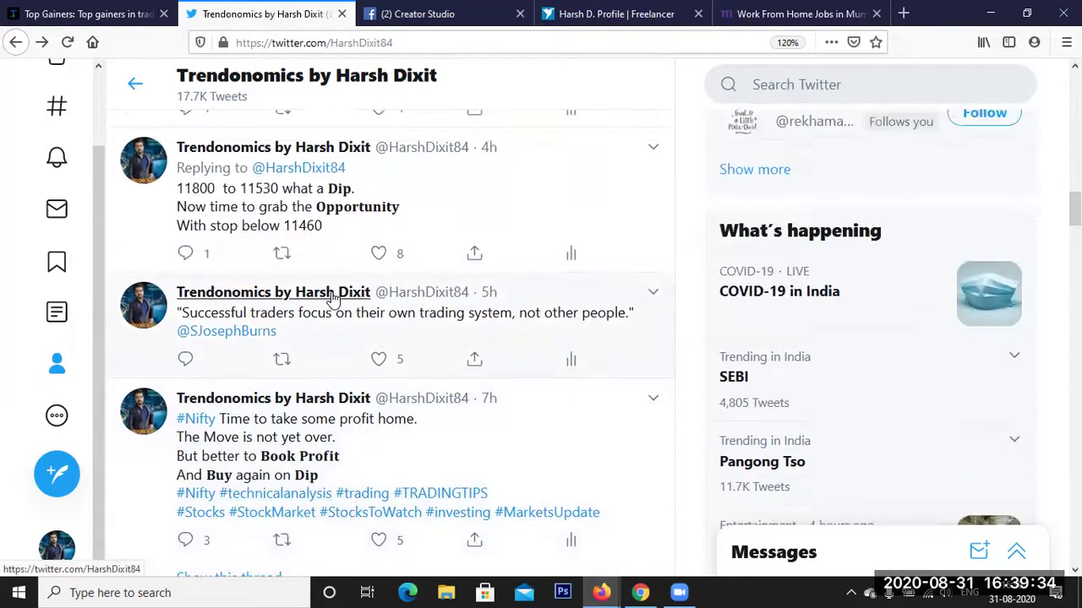
scroll(333, 300, "up", 7)
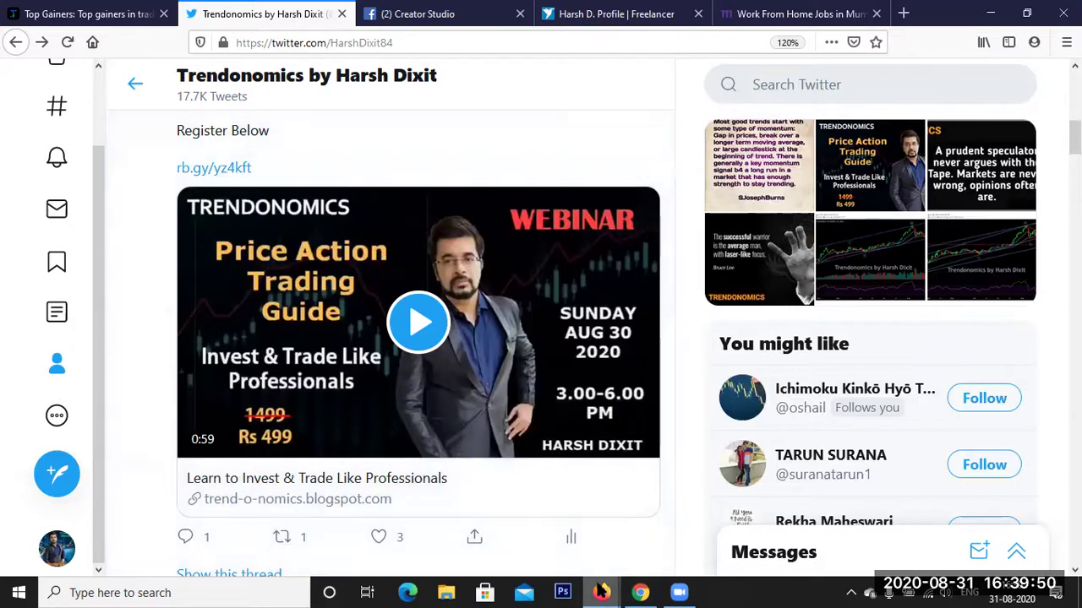
mouse_move(601, 592)
left_click(656, 554)
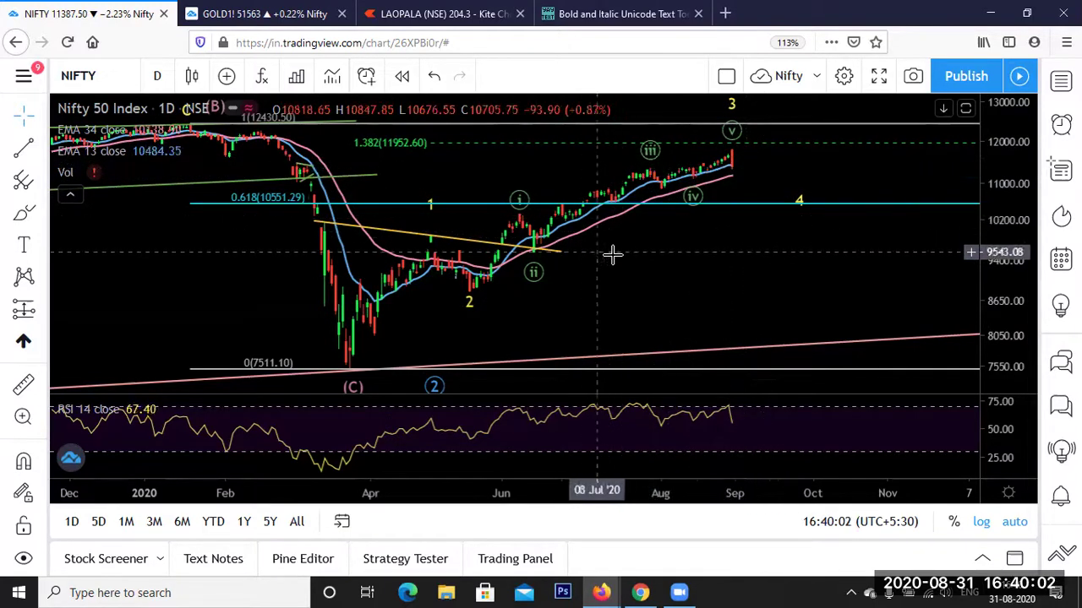
Examine the wave counts on the daily Nifty chart from the March low to the latest candle
scroll(622, 254, "up", 1)
scroll(583, 262, "up", 1)
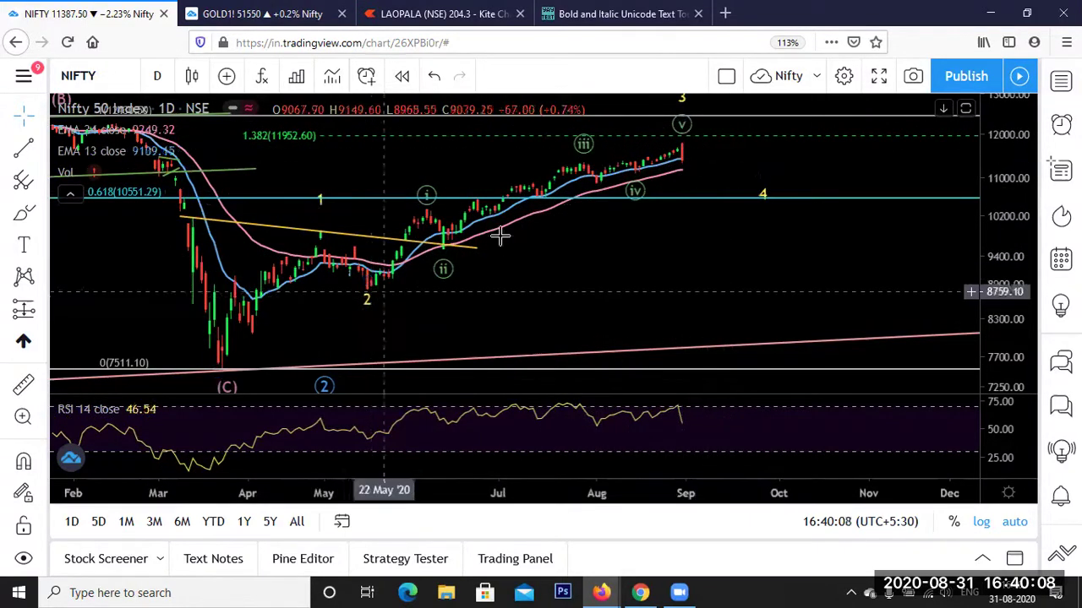
scroll(609, 179, "up", 1)
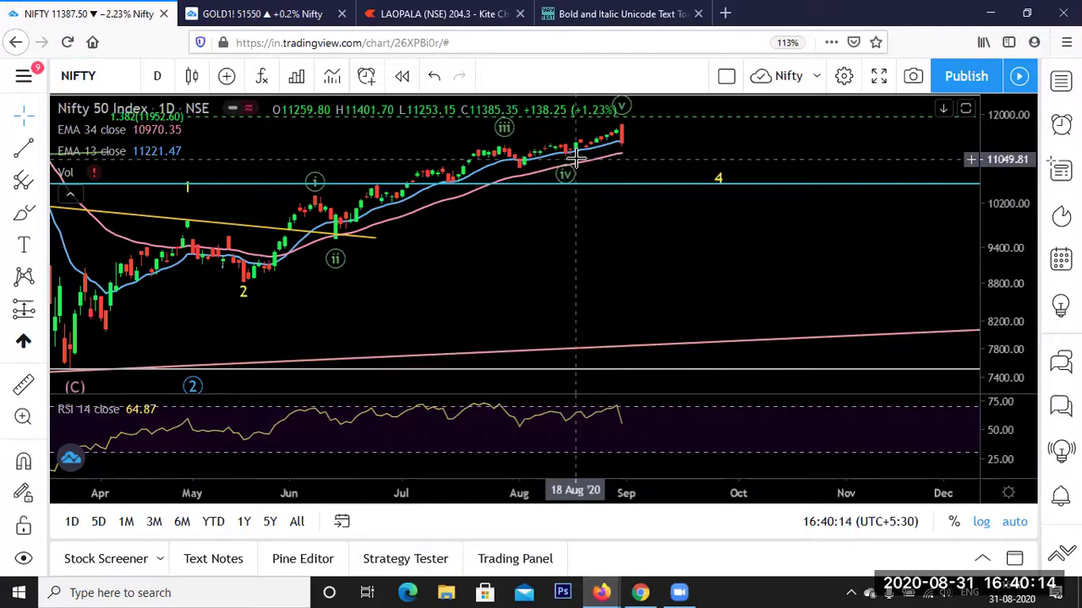
scroll(616, 178, "down", 1)
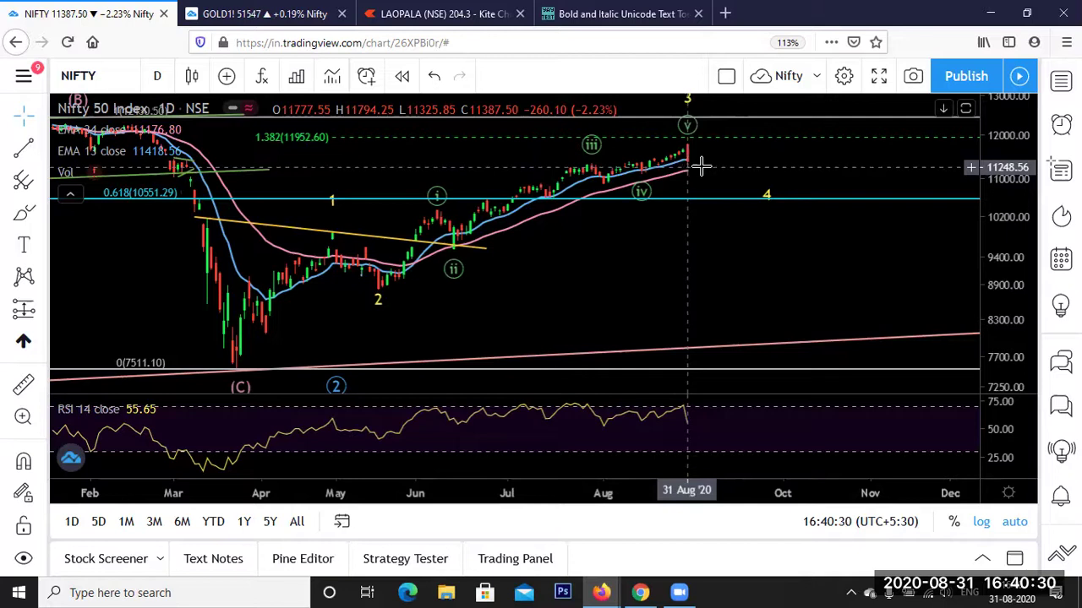
scroll(702, 166, "up", 2)
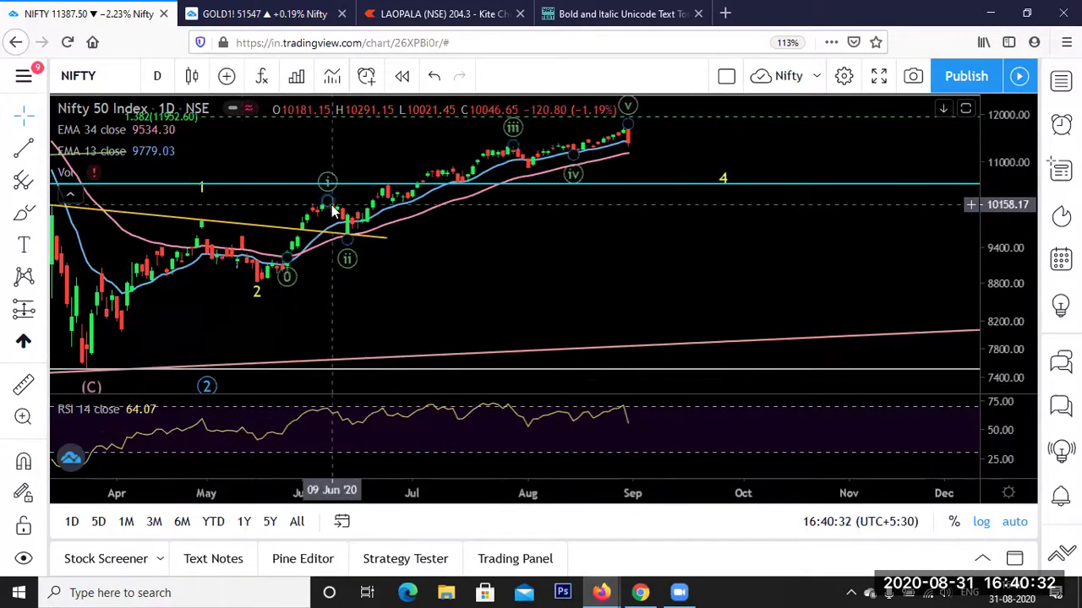
scroll(534, 227, "down", 2)
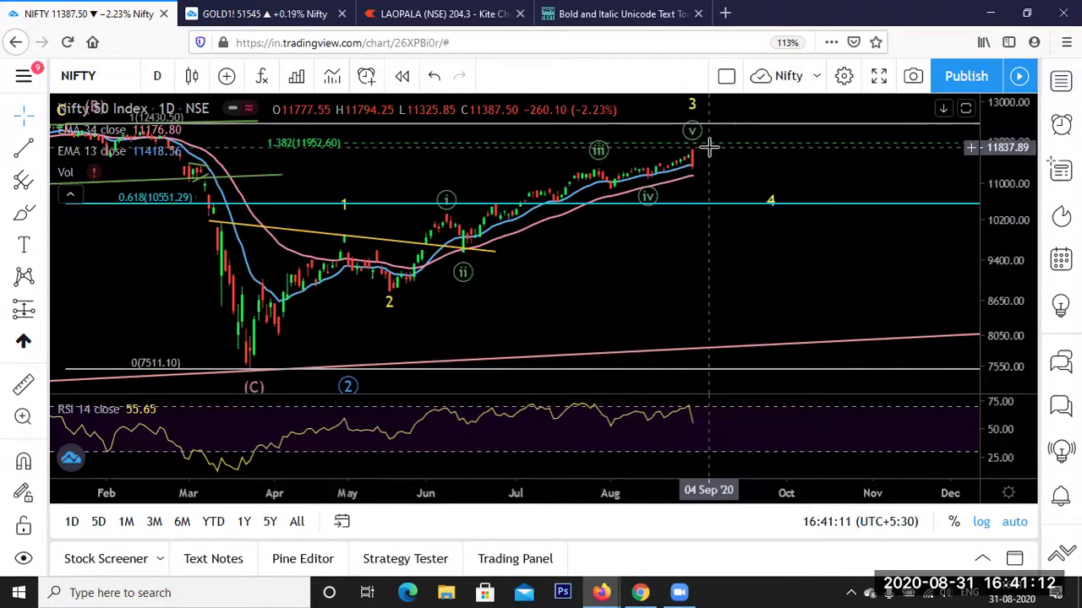
scroll(707, 150, "up", 1)
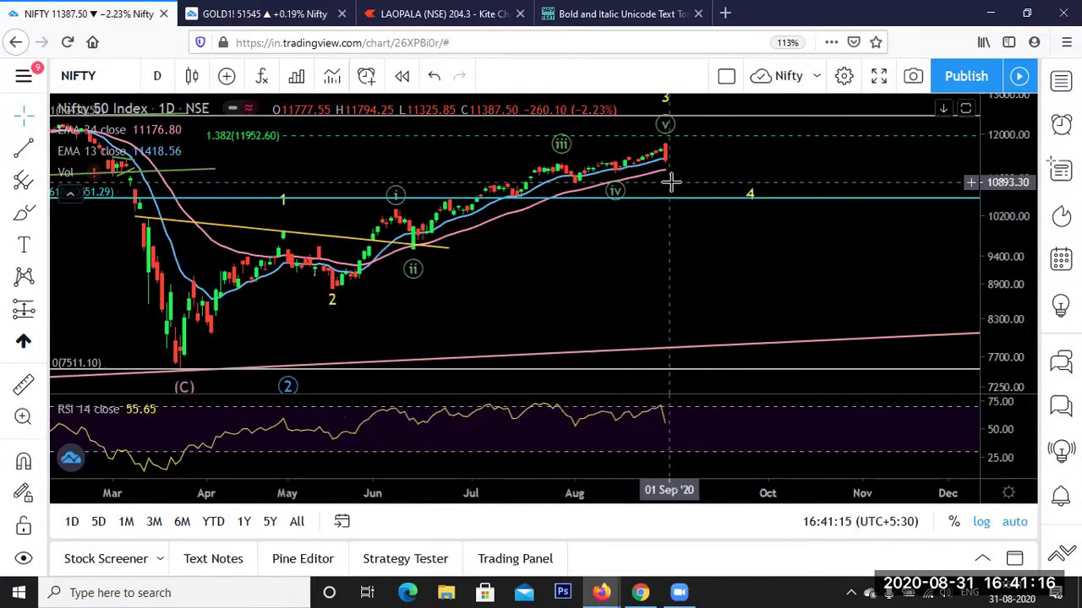
scroll(675, 185, "down", 1)
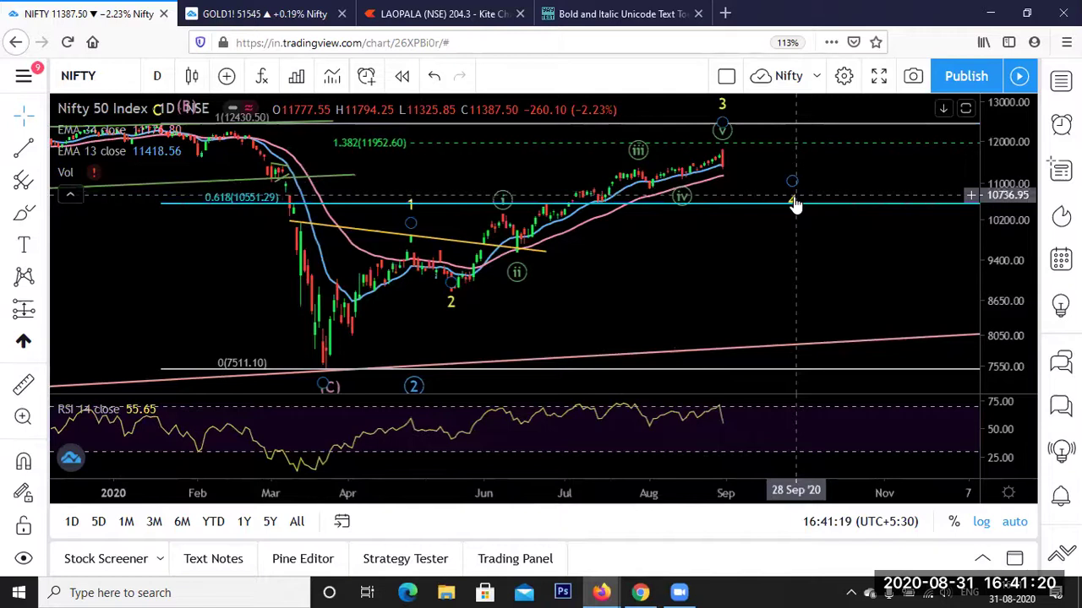
Draw a falling trend line from about 11452 on 04 Sep '20 to about 10678 on 16 Sep '20
left_click(23, 147)
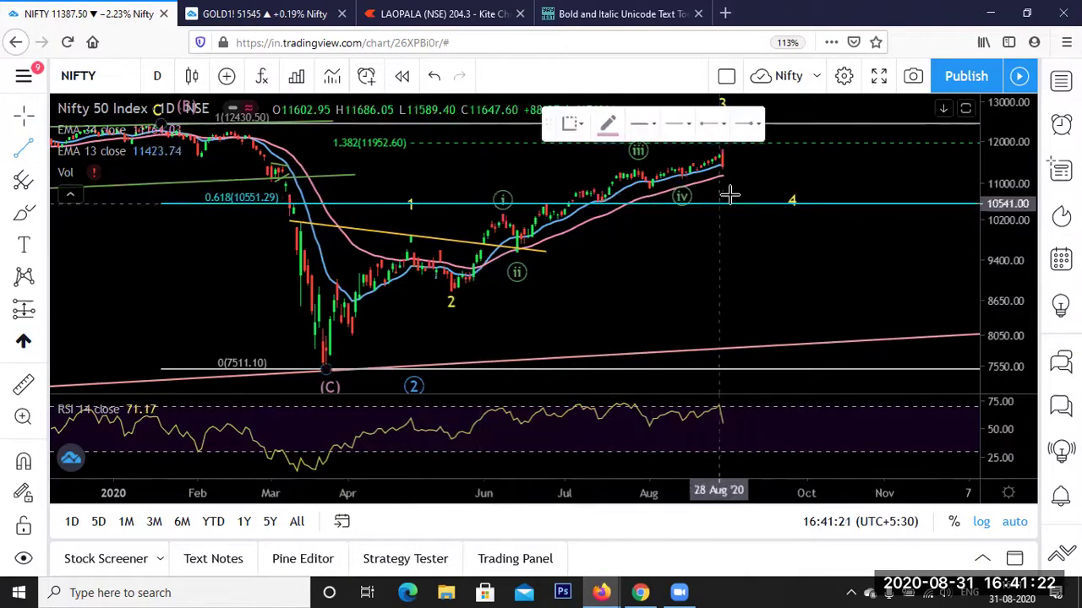
left_click(736, 164)
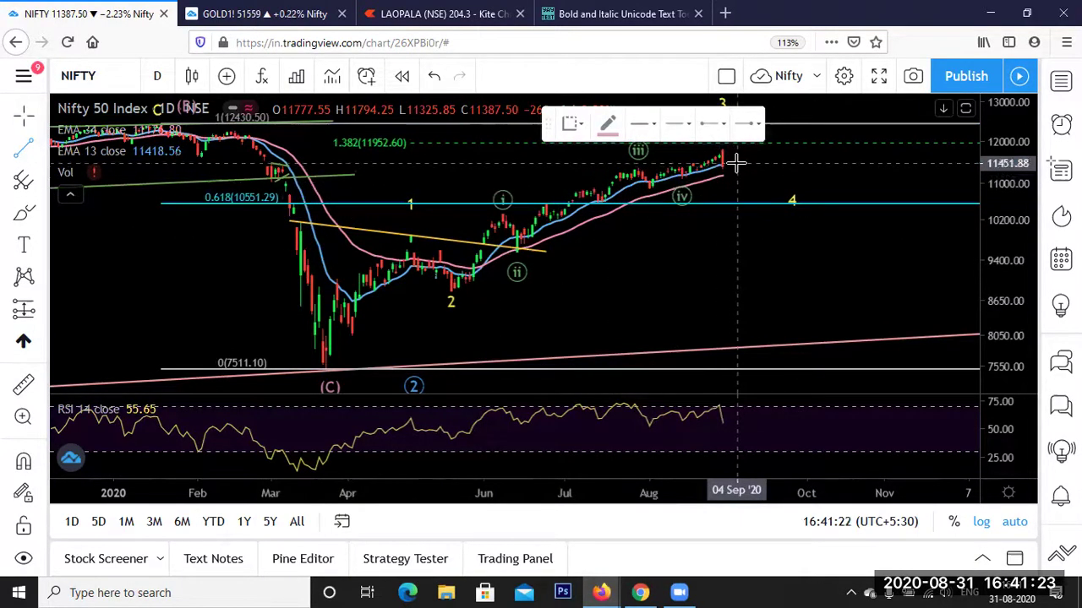
left_click(766, 198)
Draw a rising trend line from about 10658 on 18 Sep '20 to about 12150 in mid-October
left_click(23, 146)
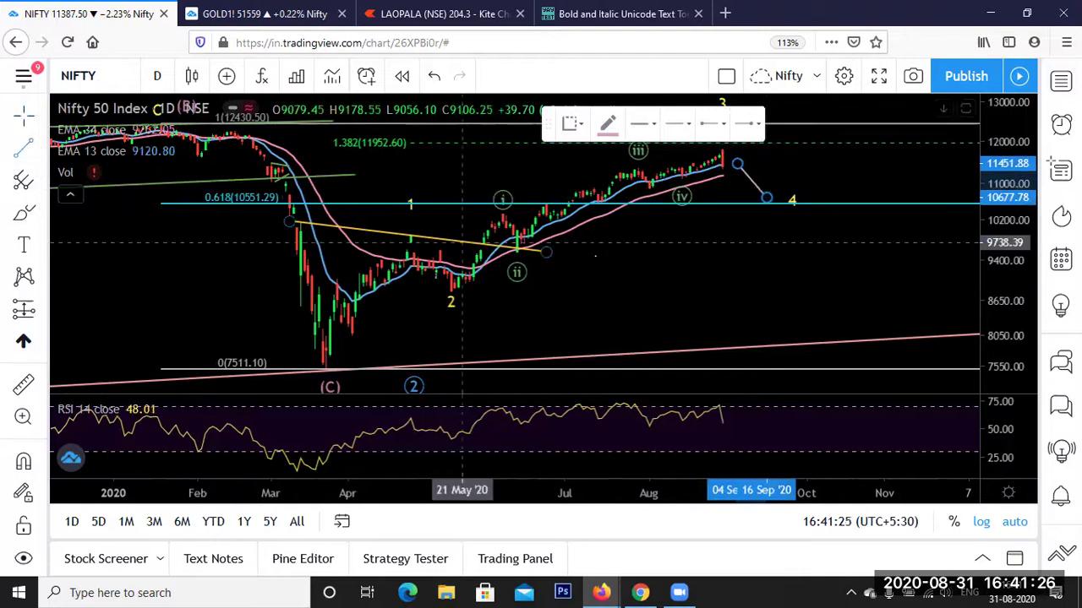
left_click(773, 198)
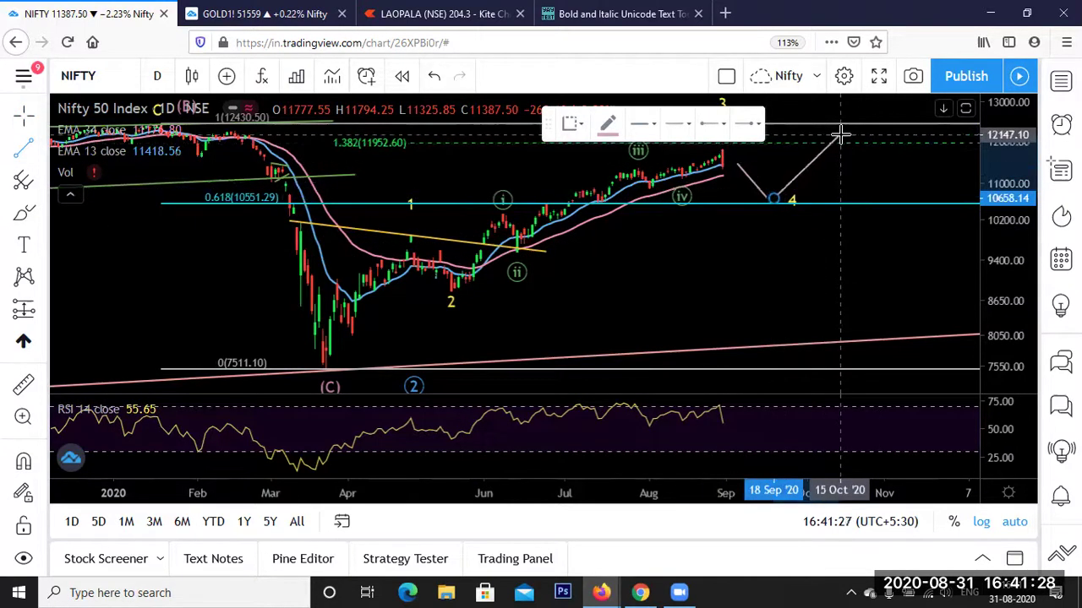
left_click(837, 135)
left_click(834, 211)
Move the yellow wave 4 label to the end of the falling projection line, at about 10678 on 16 Sep '20
scroll(834, 211, "up", 1)
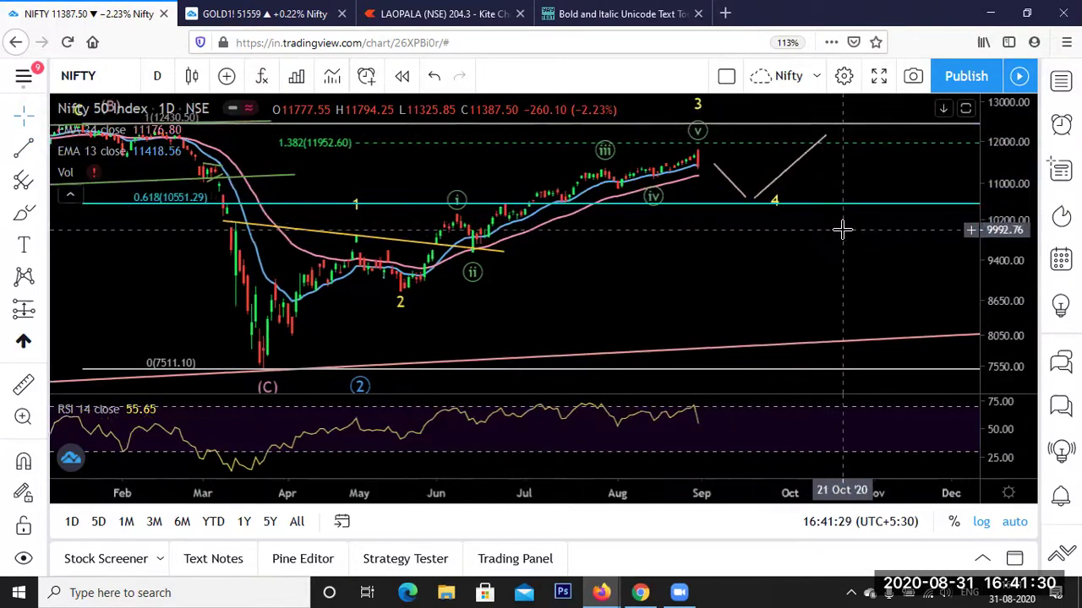
left_click_drag(778, 206, 743, 197)
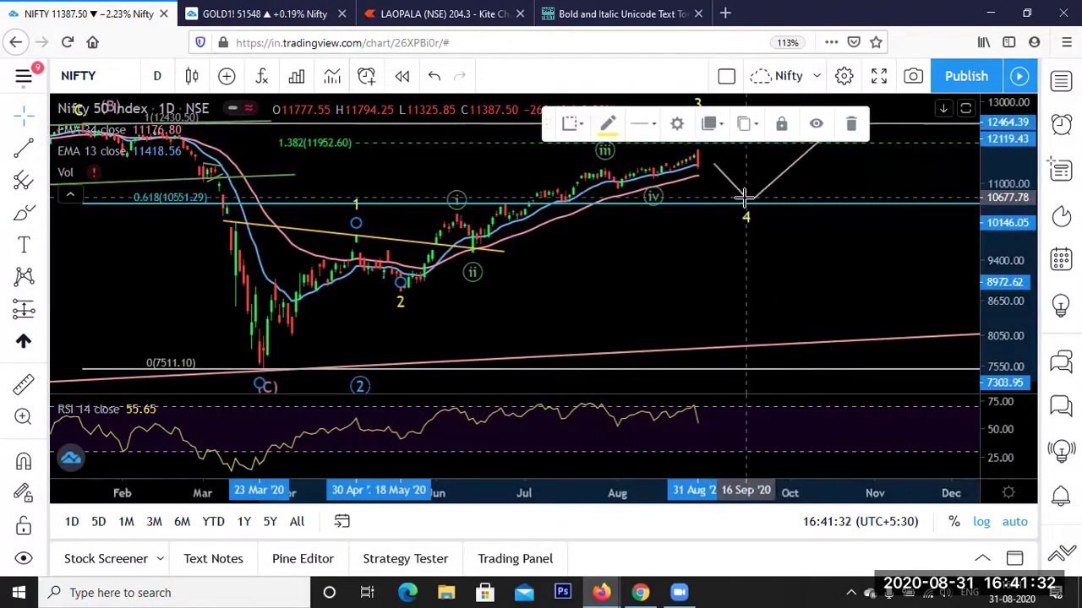
left_click(797, 243)
Examine the latest daily candle against the 13 and 34 EMAs, the earlier sub-waves and the projected wave 4 decline
scroll(752, 232, "up", 3)
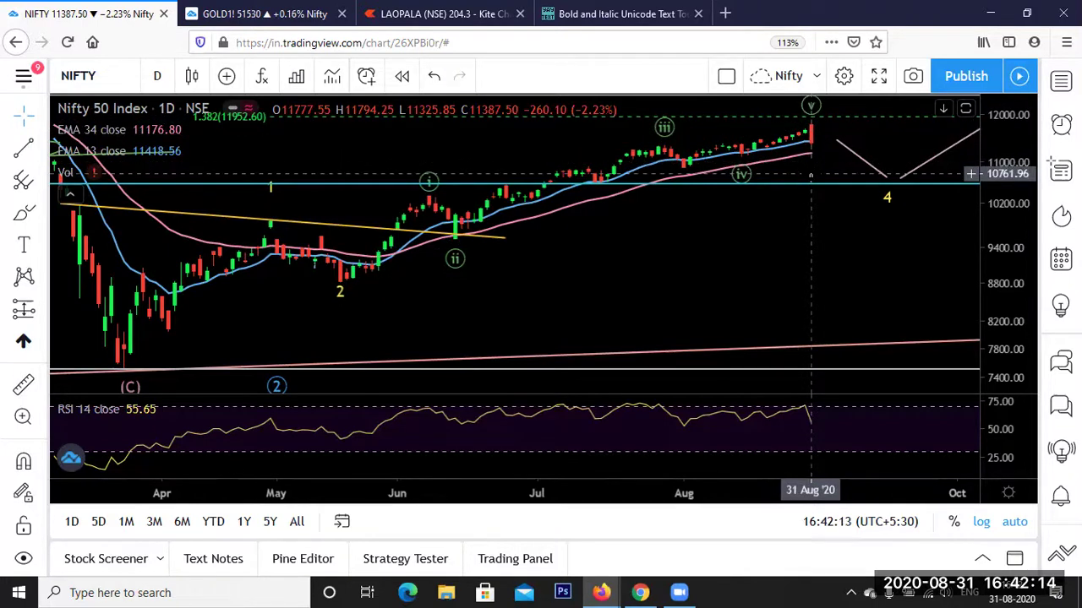
scroll(803, 181, "up", 2)
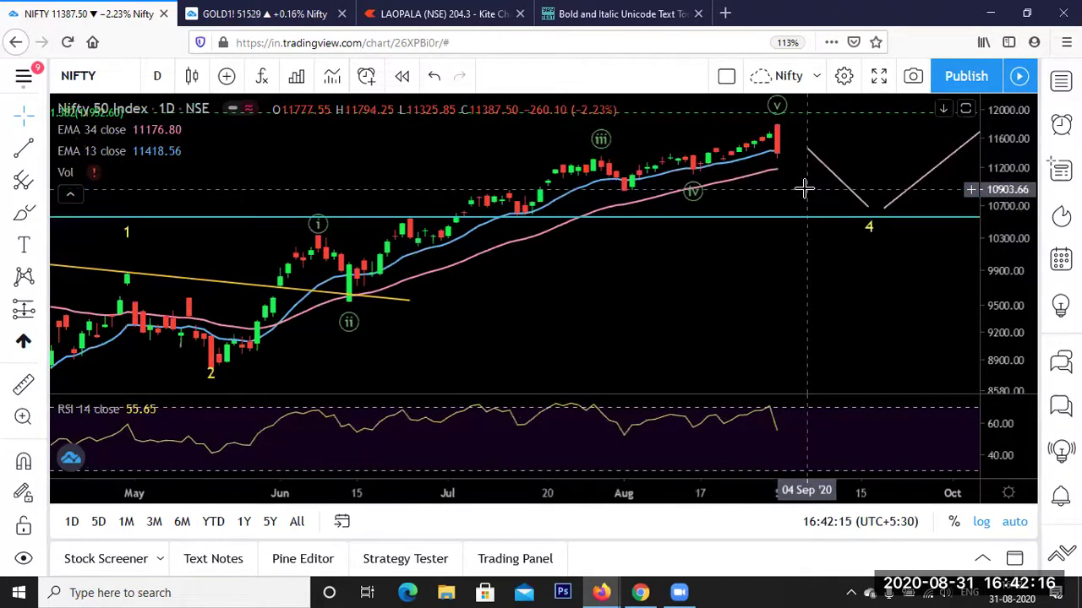
scroll(803, 188, "up", 2)
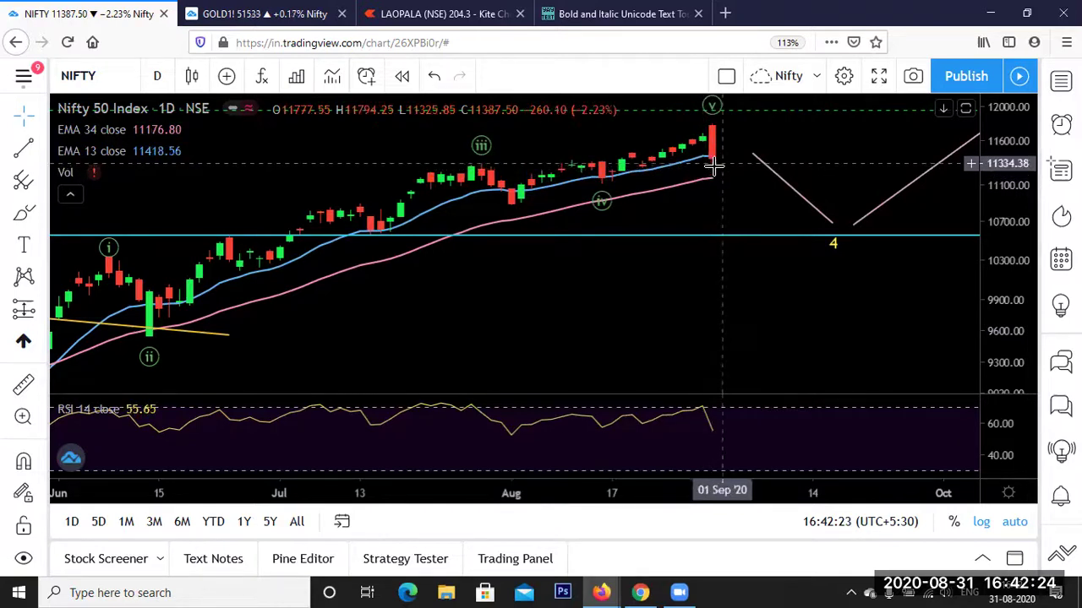
scroll(732, 199, "up", 2)
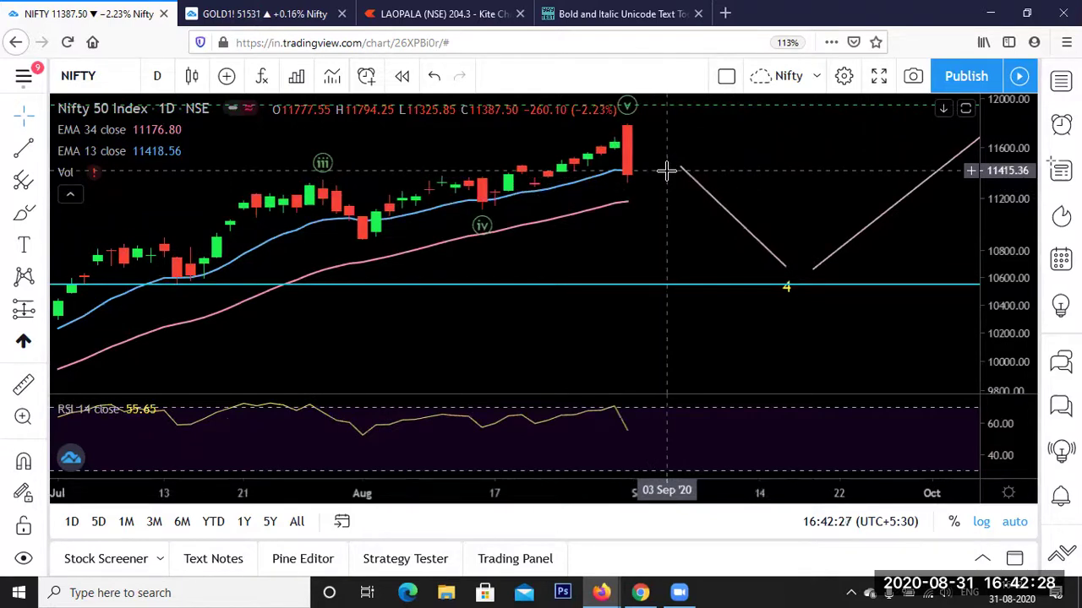
scroll(666, 171, "down", 4)
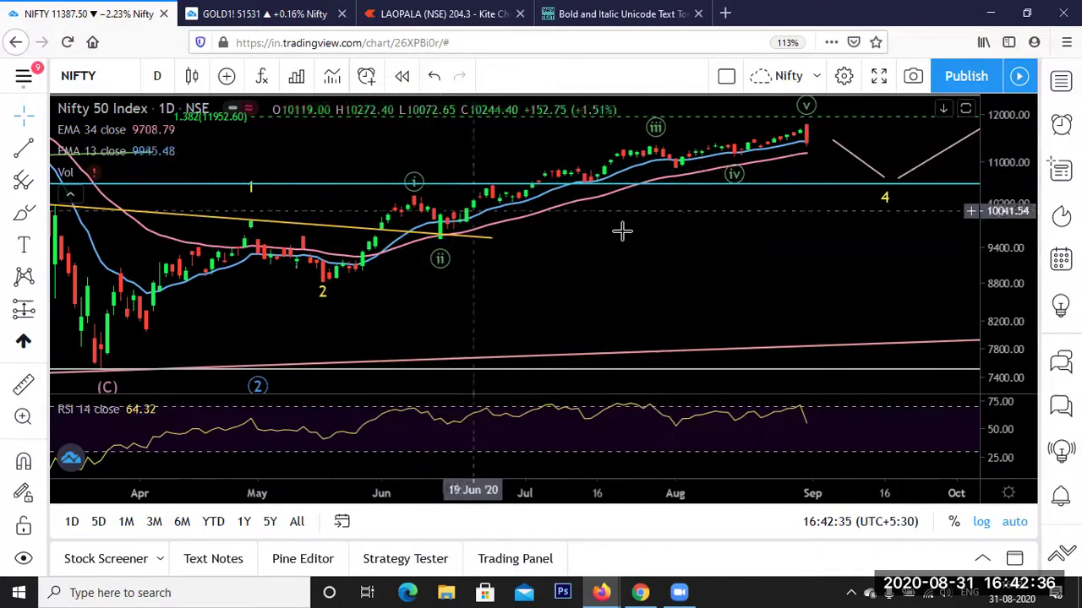
scroll(782, 171, "up", 1)
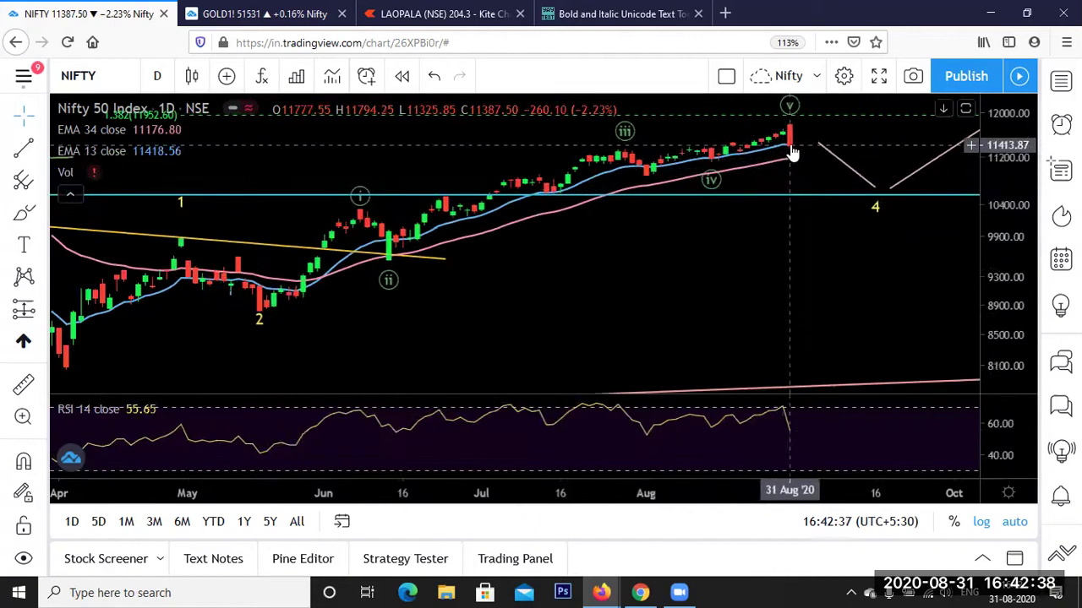
scroll(792, 152, "up", 1)
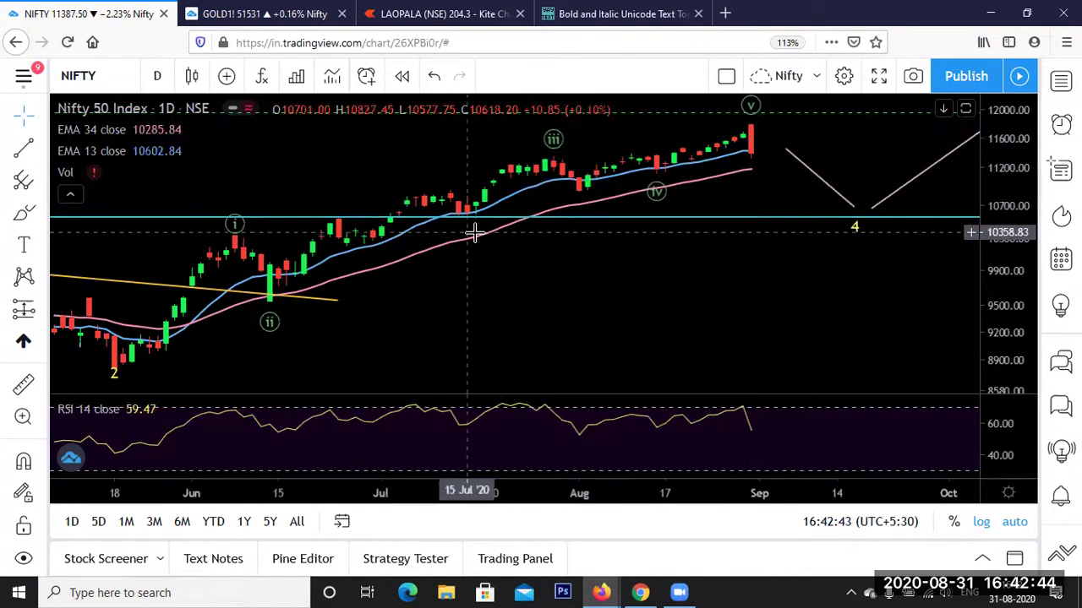
scroll(734, 155, "down", 3)
scroll(809, 158, "up", 3)
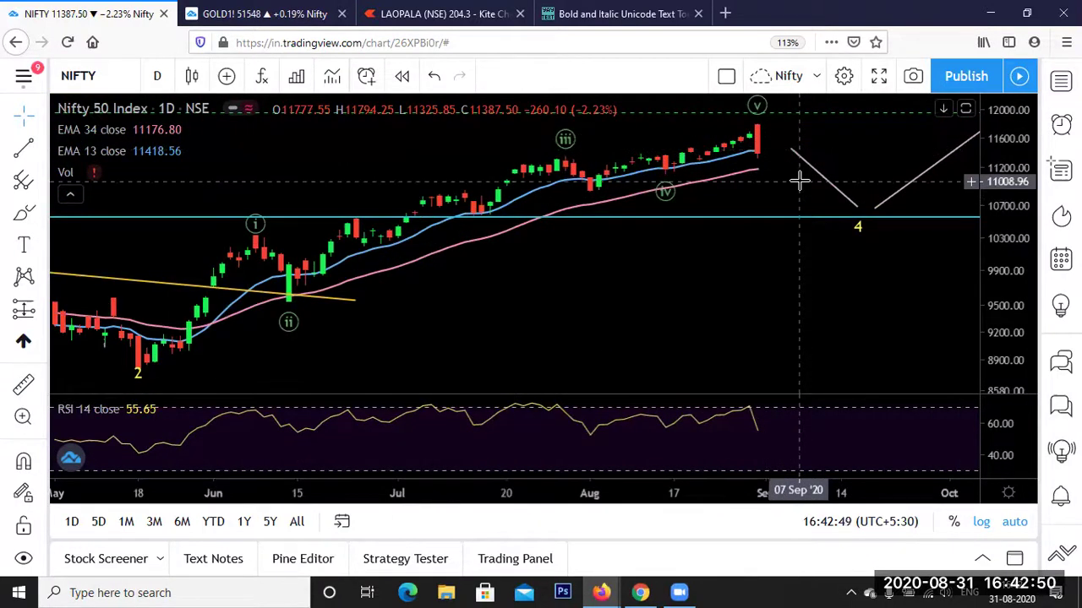
scroll(781, 150, "up", 2)
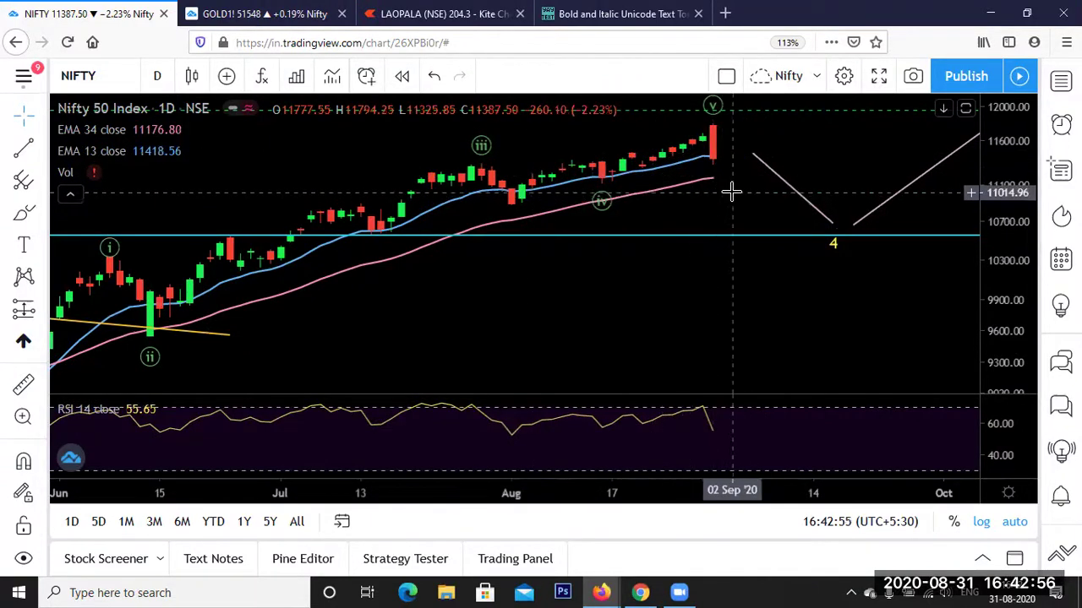
scroll(721, 212, "down", 1)
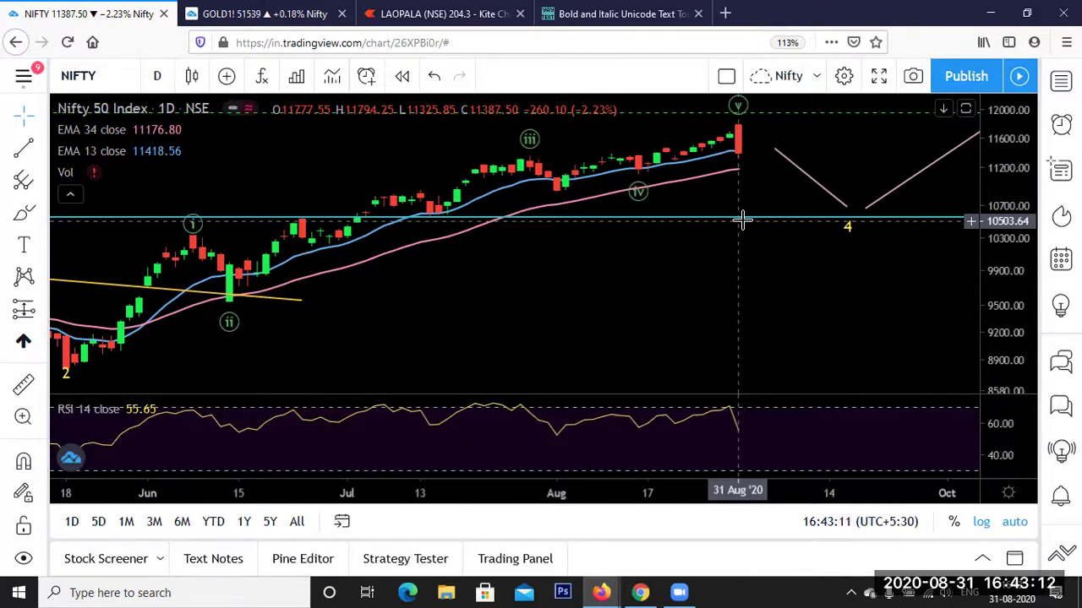
Switch the Nifty chart to the 1-hour interval and examine the wave structure leading into the latest decline from wave v
left_click(159, 77)
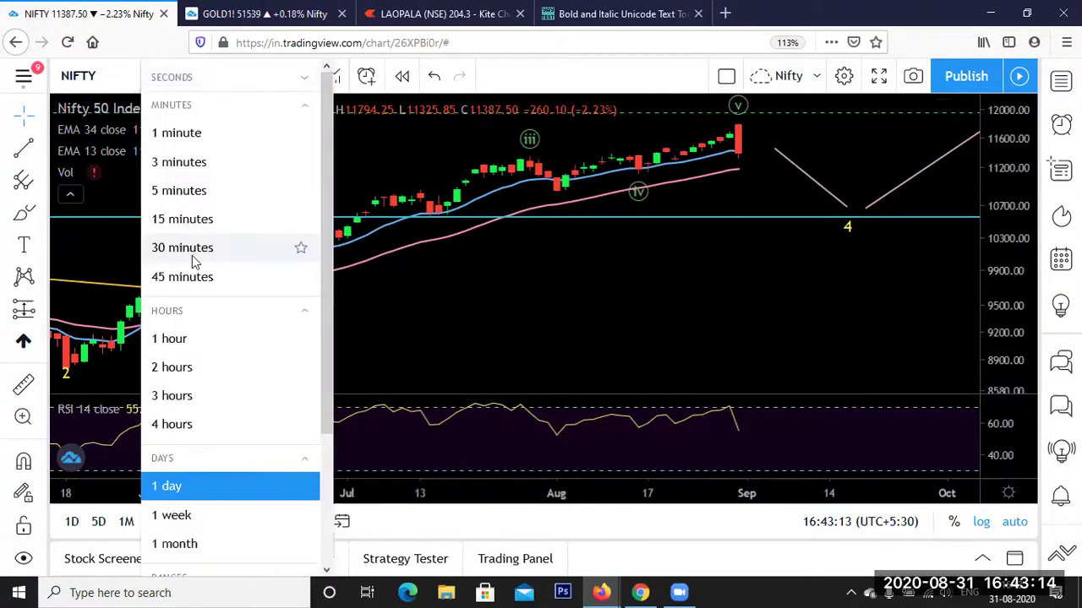
left_click(169, 339)
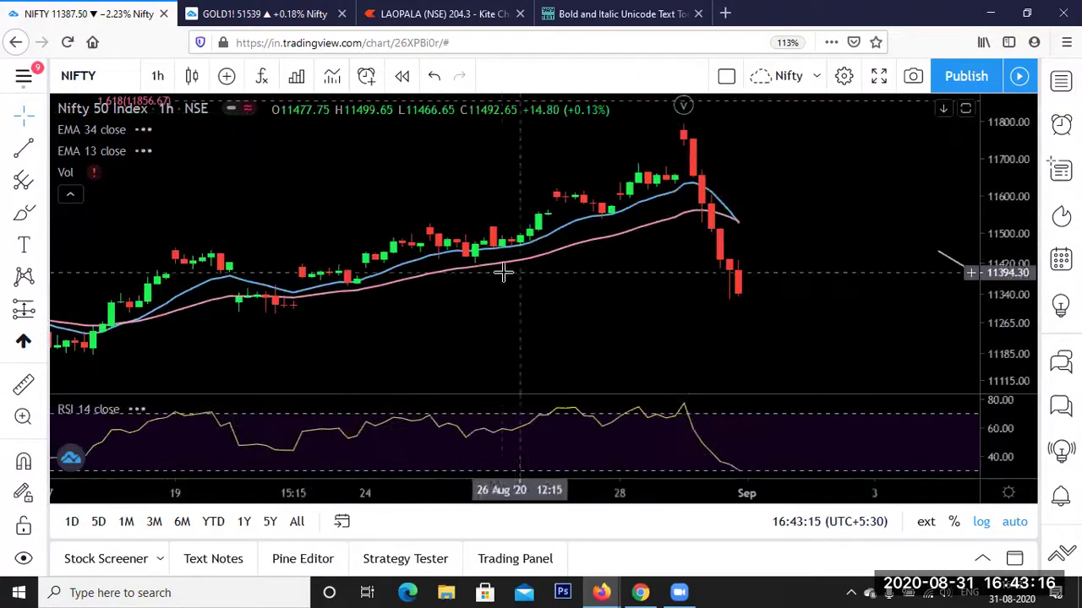
scroll(494, 259, "down", 2)
left_click_drag(702, 275, 562, 302)
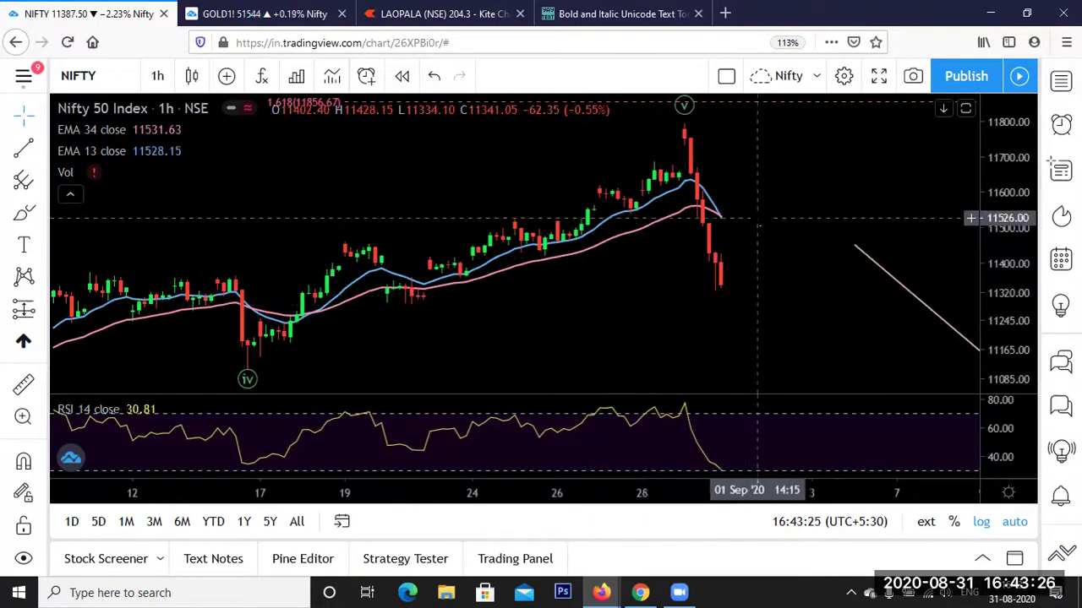
left_click_drag(755, 220, 702, 211)
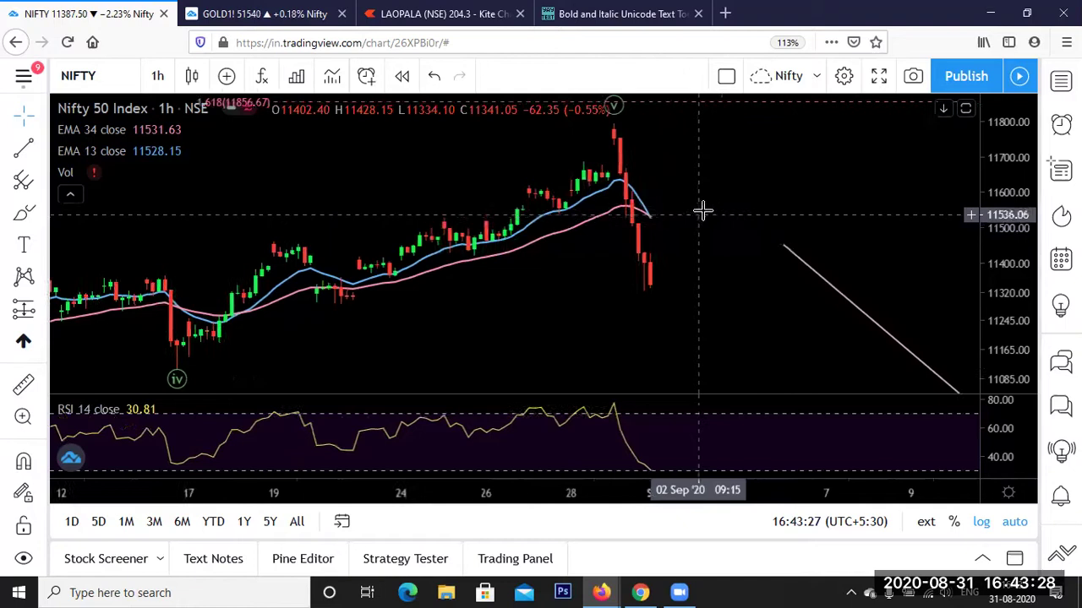
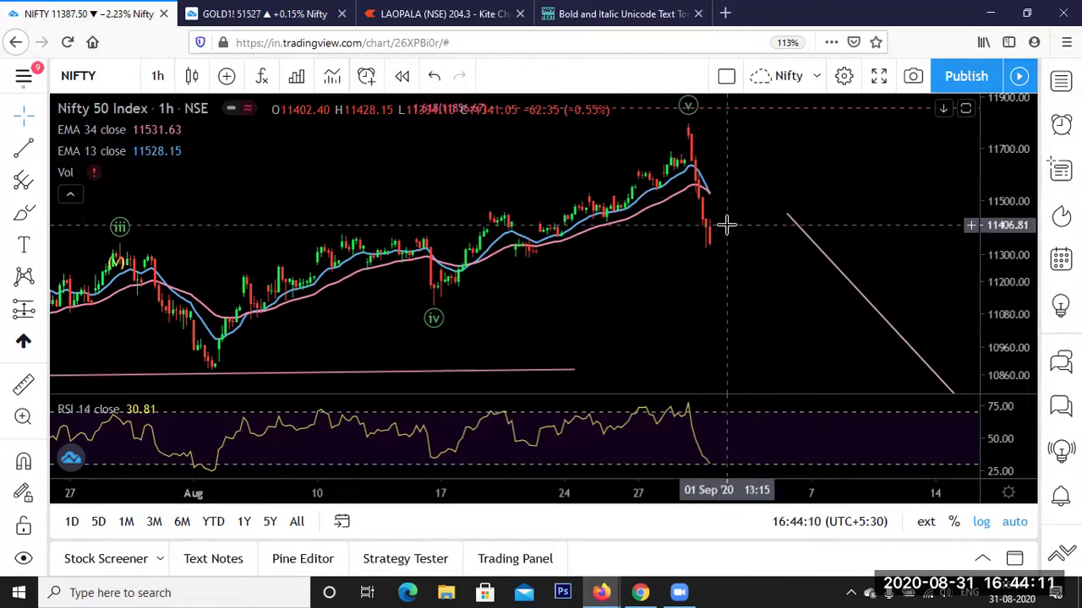
scroll(732, 223, "up", 1)
scroll(735, 218, "down", 4)
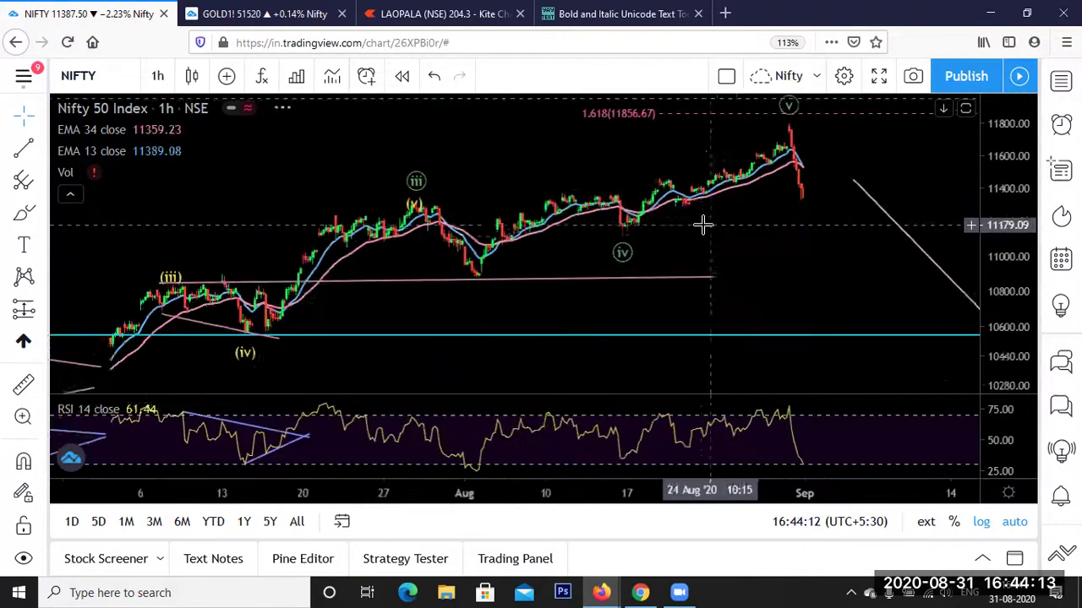
left_click_drag(757, 243, 736, 234)
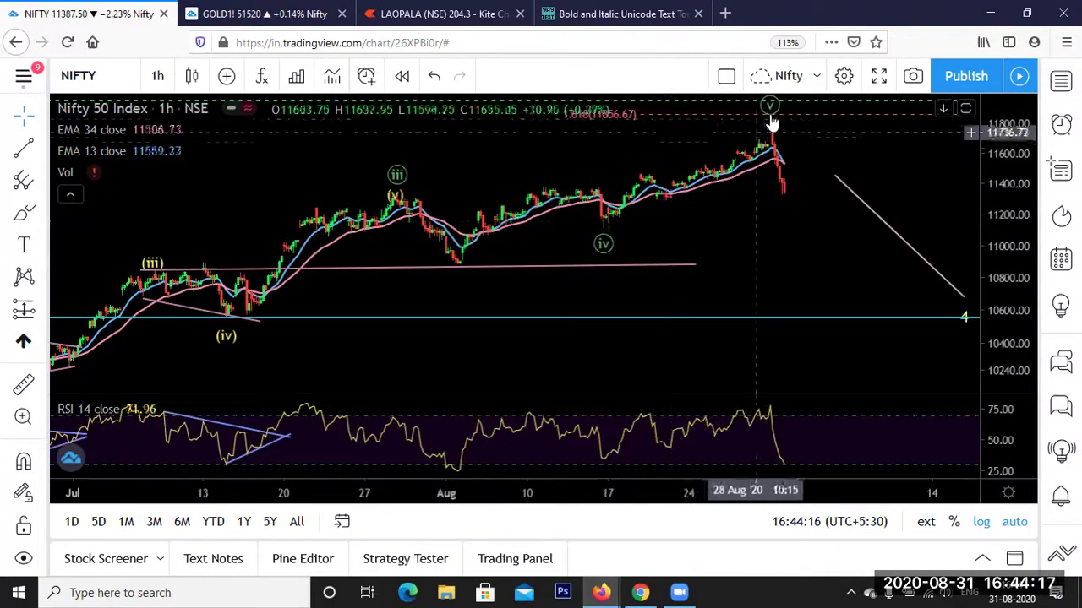
scroll(583, 254, "down", 5)
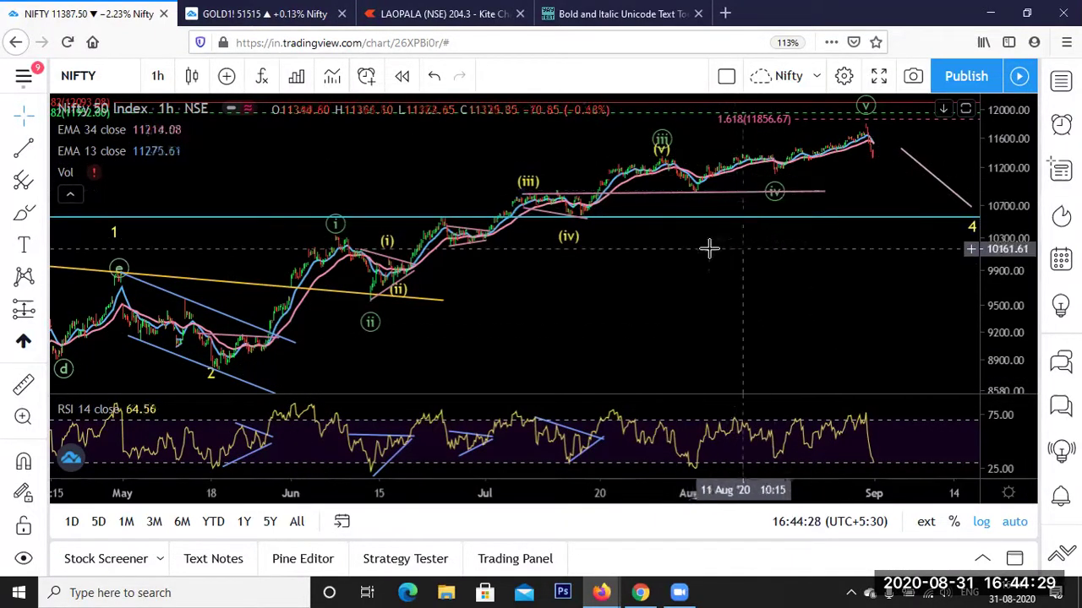
Extend the nearly horizontal pink trend line from wave (iii) to 10 Sep '20 at about 10874 on the hourly chart
left_click_drag(789, 269, 736, 280)
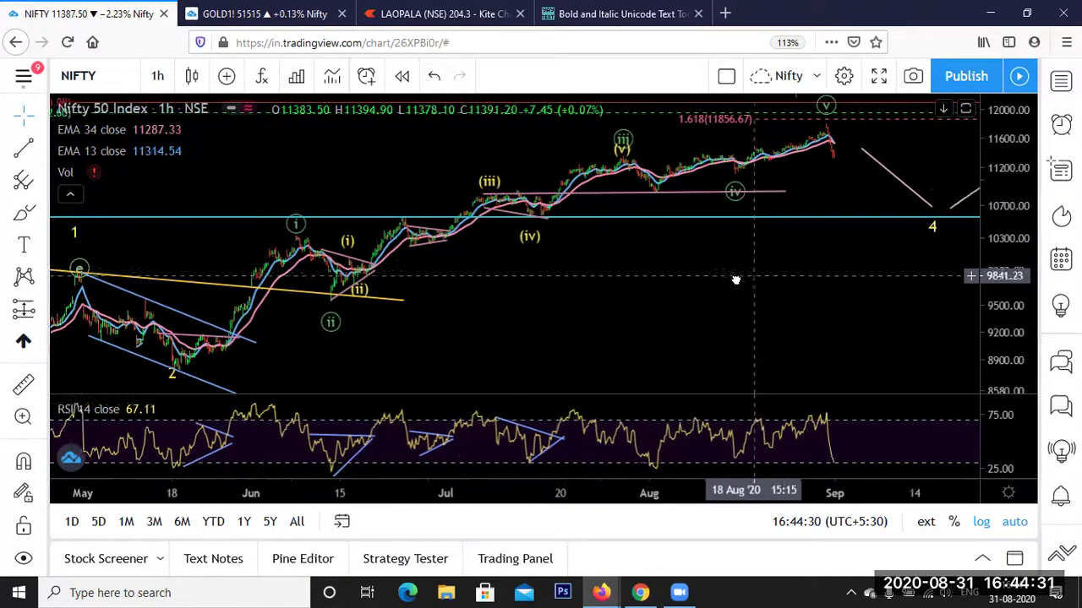
scroll(755, 206, "up", 4)
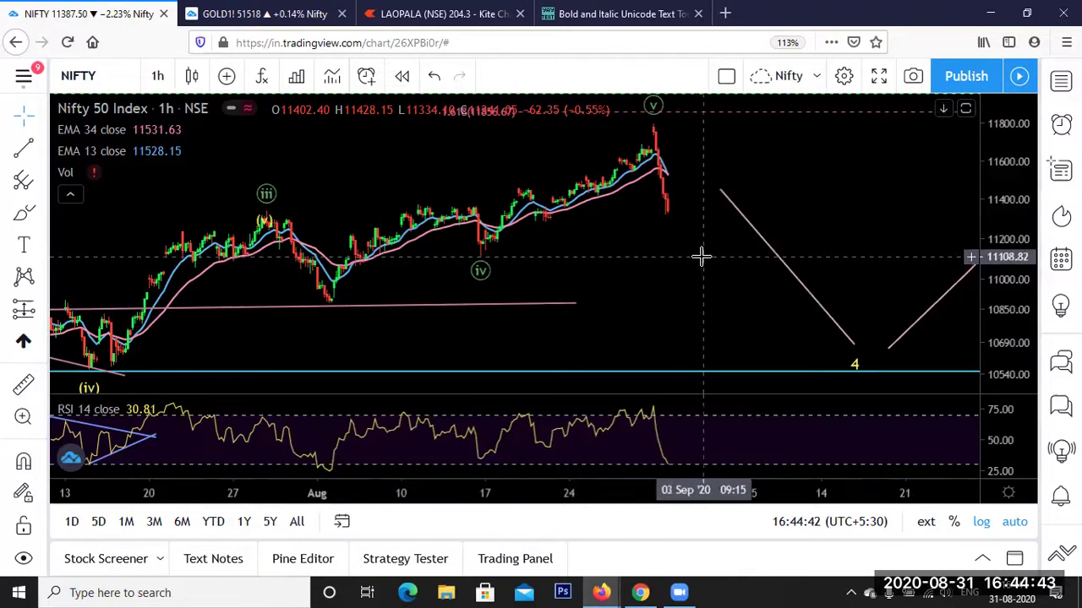
scroll(621, 310, "down", 2)
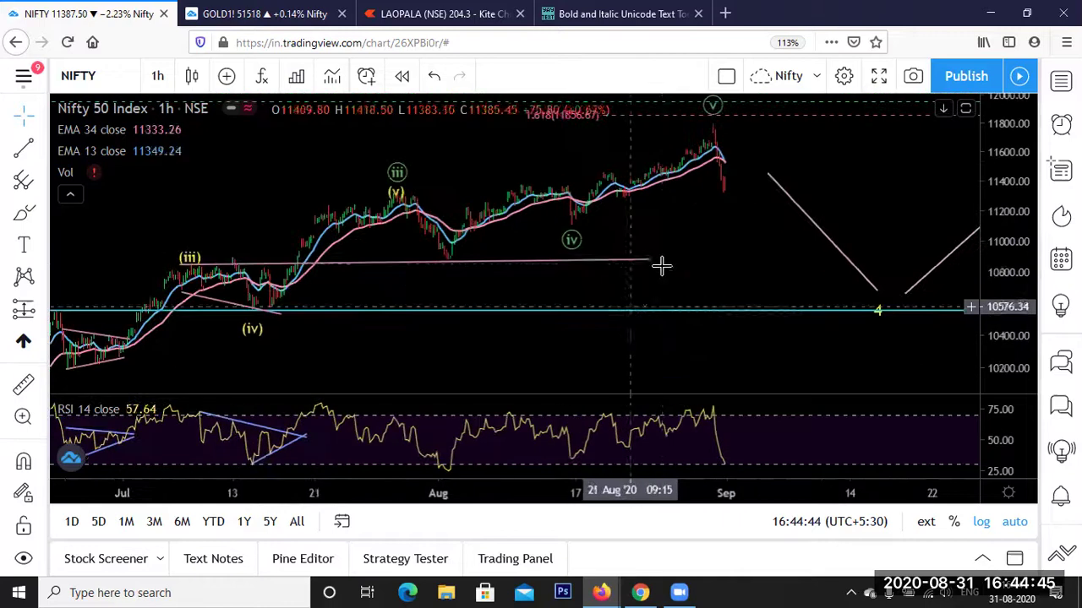
left_click_drag(651, 264, 832, 260)
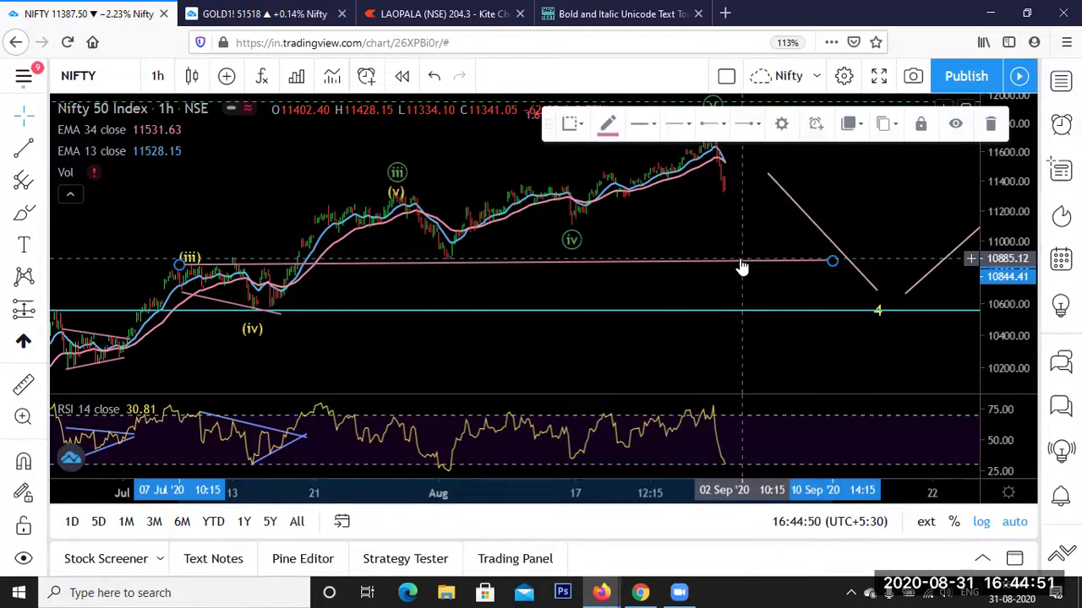
Switch the Nifty chart to the 1-day interval and examine the latest candle, the EMAs and the projected wave 4 decline
left_click(157, 78)
scroll(173, 224, "down", 3)
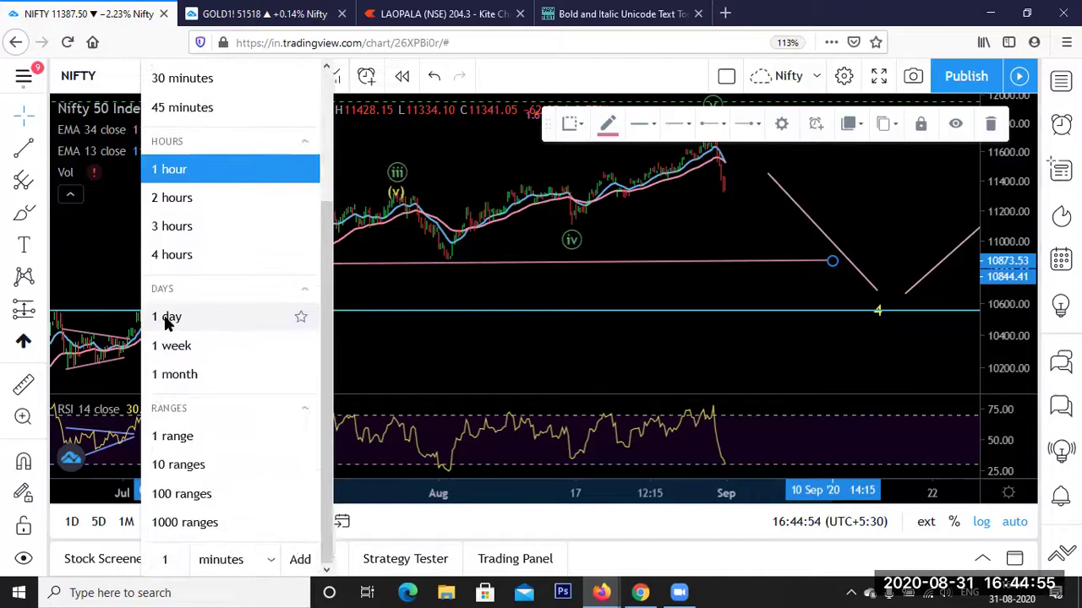
left_click(168, 318)
scroll(529, 270, "up", 3)
left_click_drag(398, 174, 659, 212)
scroll(587, 172, "up", 2)
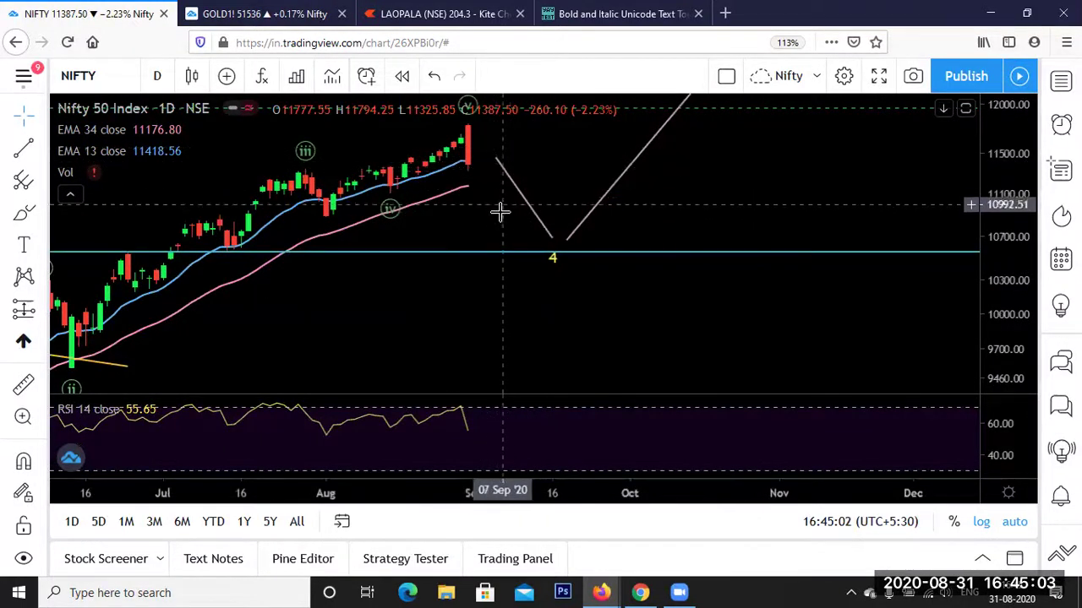
scroll(539, 211, "down", 3)
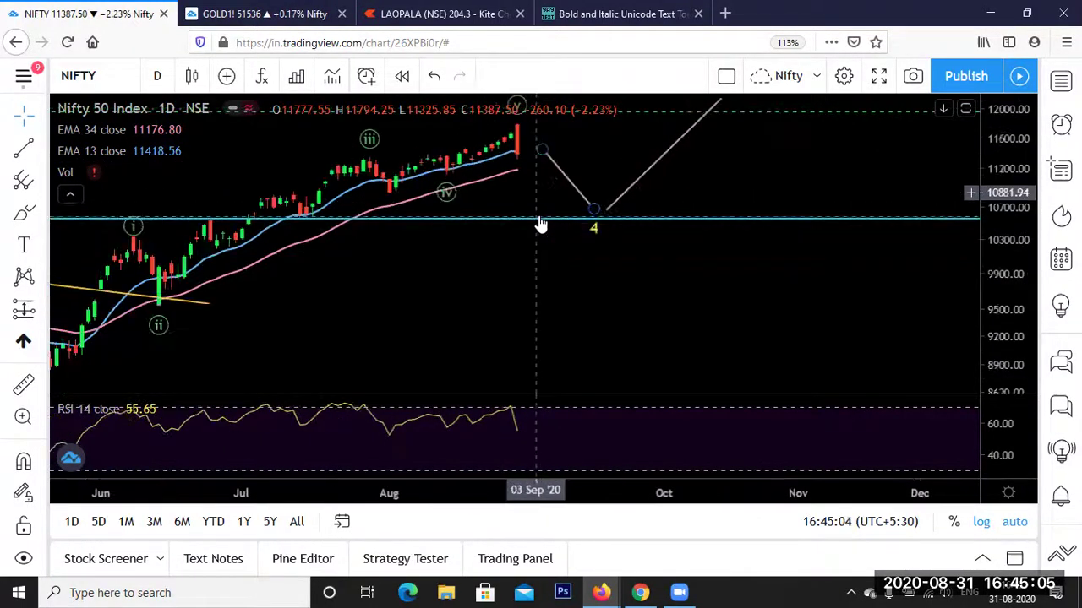
scroll(539, 206, "down", 2)
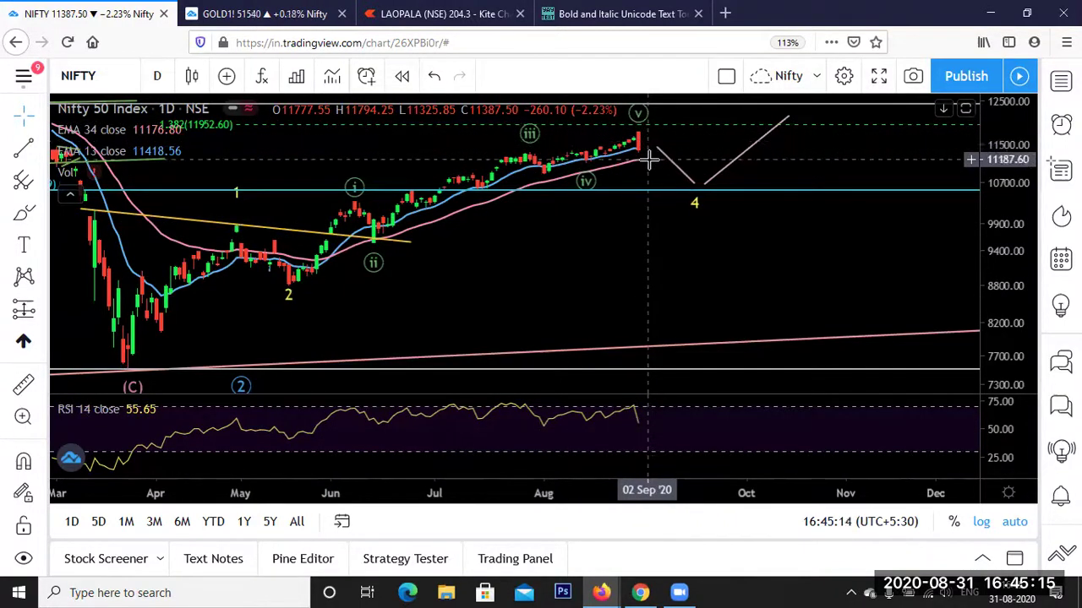
scroll(600, 181, "down", 4)
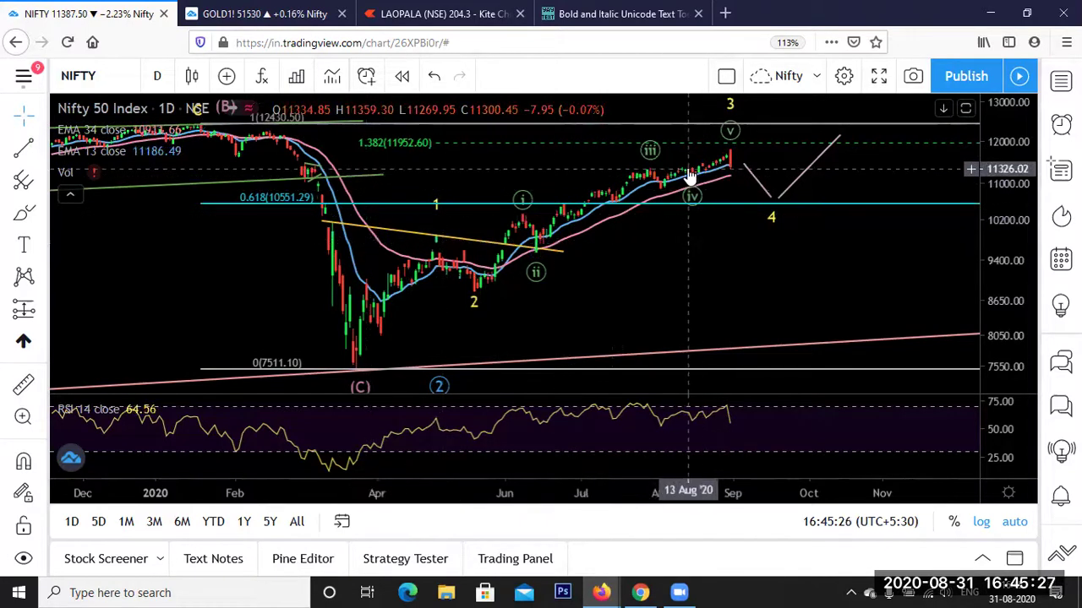
Move the yellow wave 3 label slightly higher above circled wave v and review the wave count from the March low
left_click(732, 108)
left_click(579, 273)
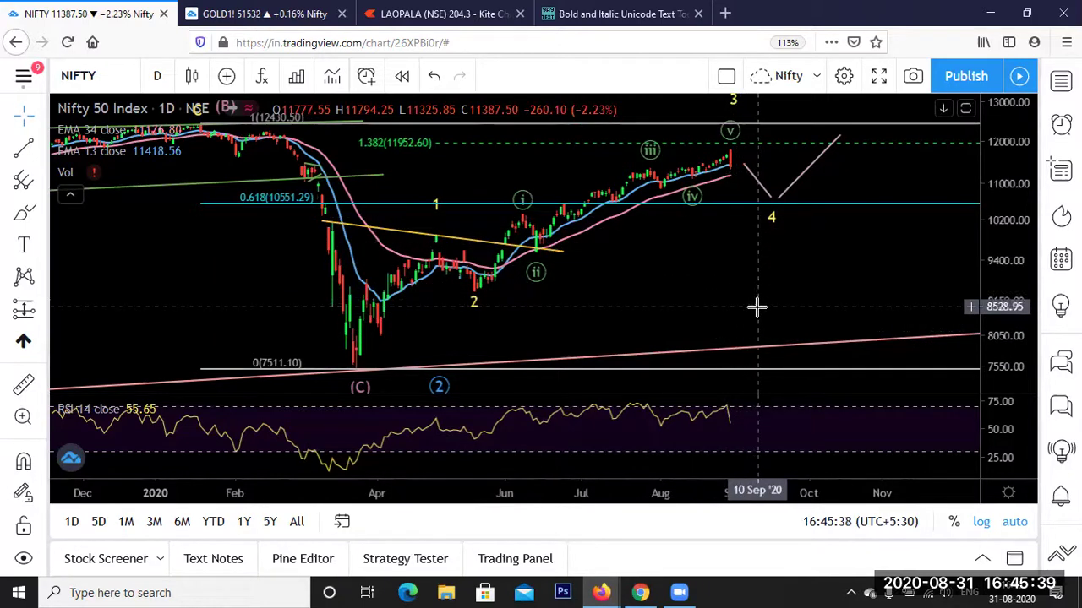
scroll(727, 232, "up", 2)
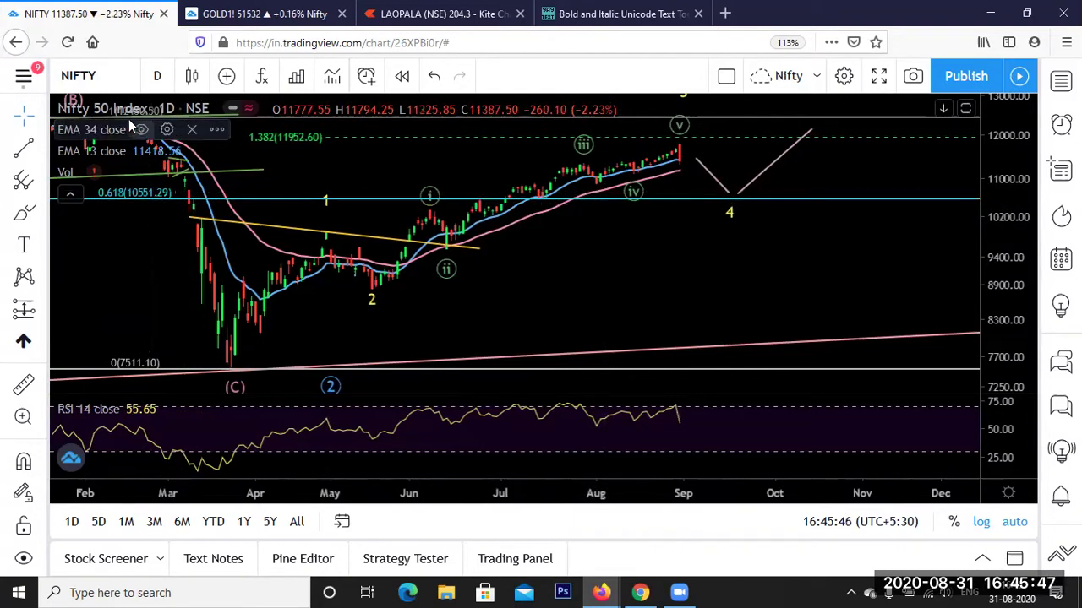
scroll(218, 279, "down", 2)
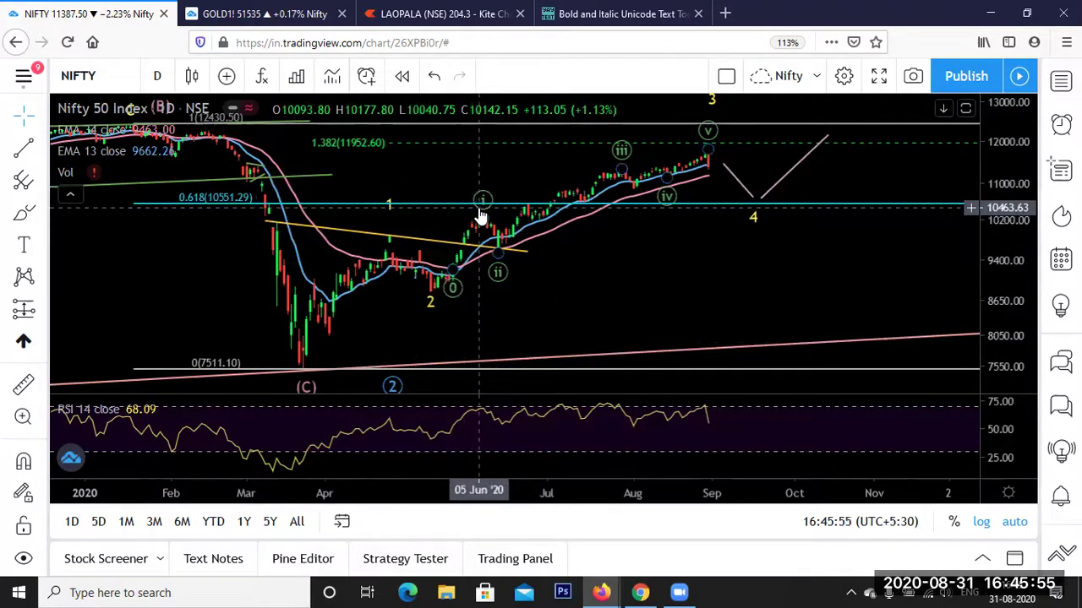
scroll(575, 279, "up", 1)
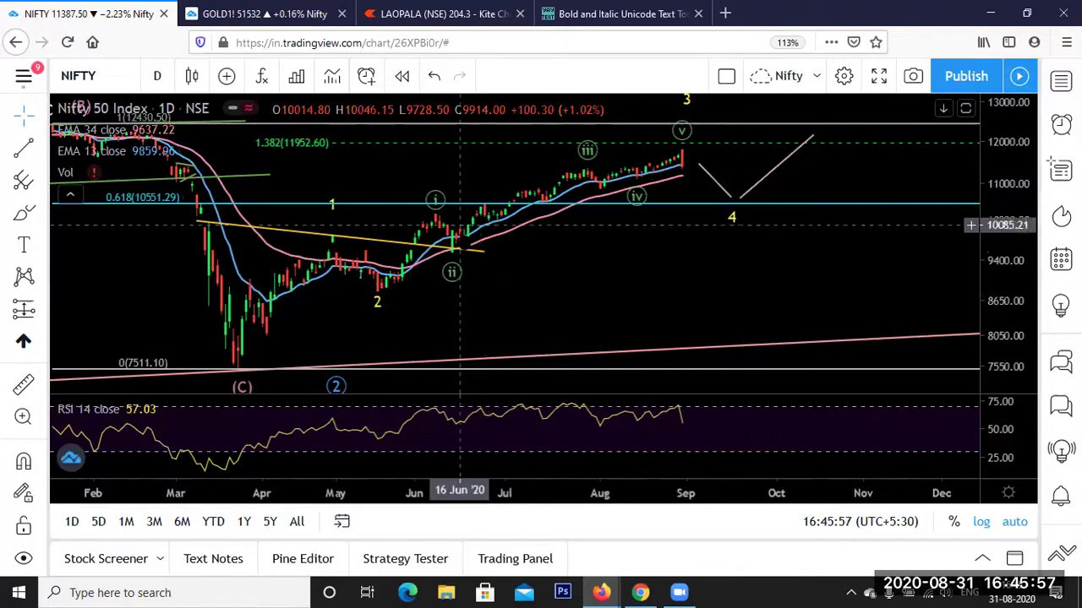
scroll(592, 226, "up", 1)
scroll(604, 207, "down", 2)
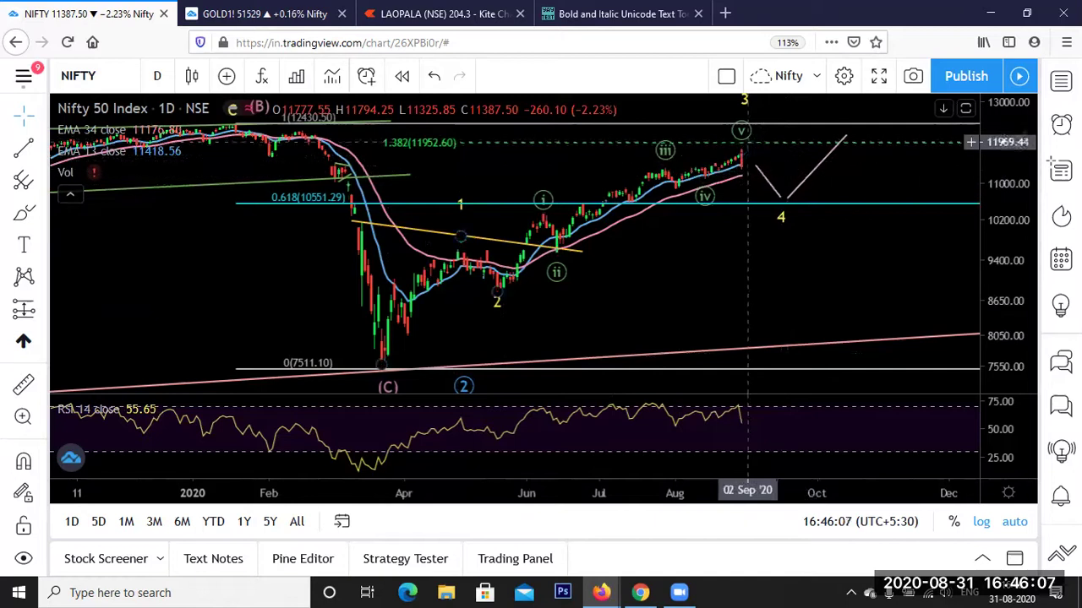
Join the end of the falling projection line and the start of the rising one at about 10678 on 15 Sep '20
left_click_drag(786, 199, 779, 194)
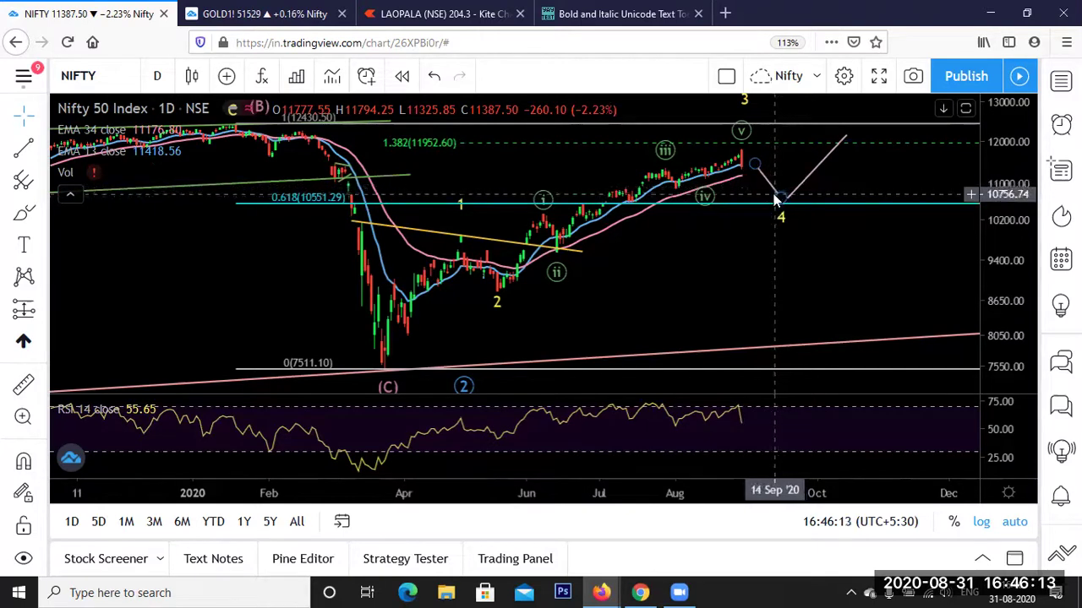
left_click(782, 201)
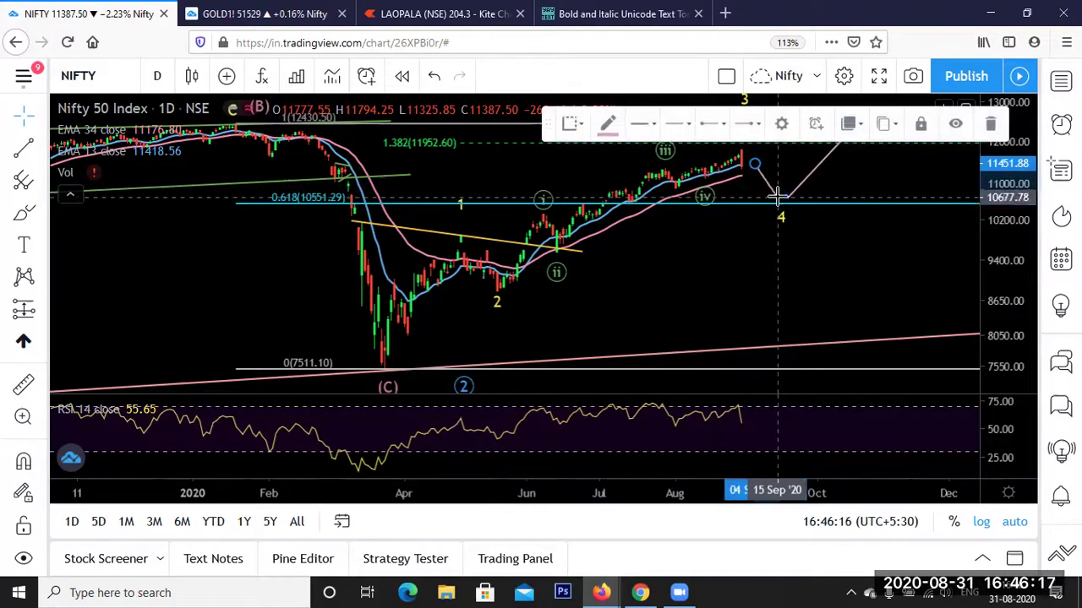
left_click(831, 183)
left_click(786, 200)
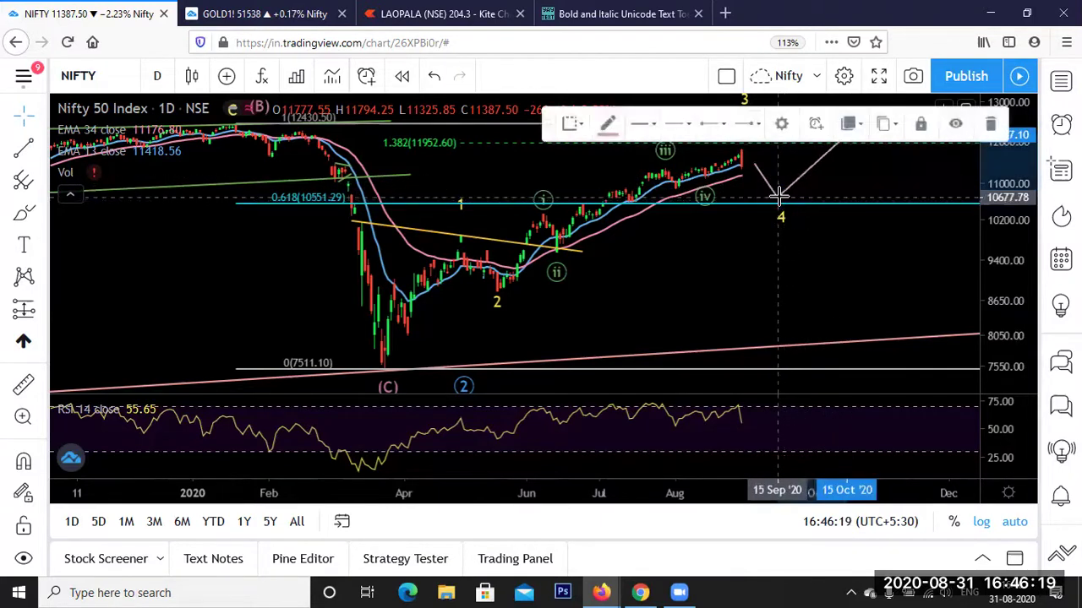
left_click(852, 133)
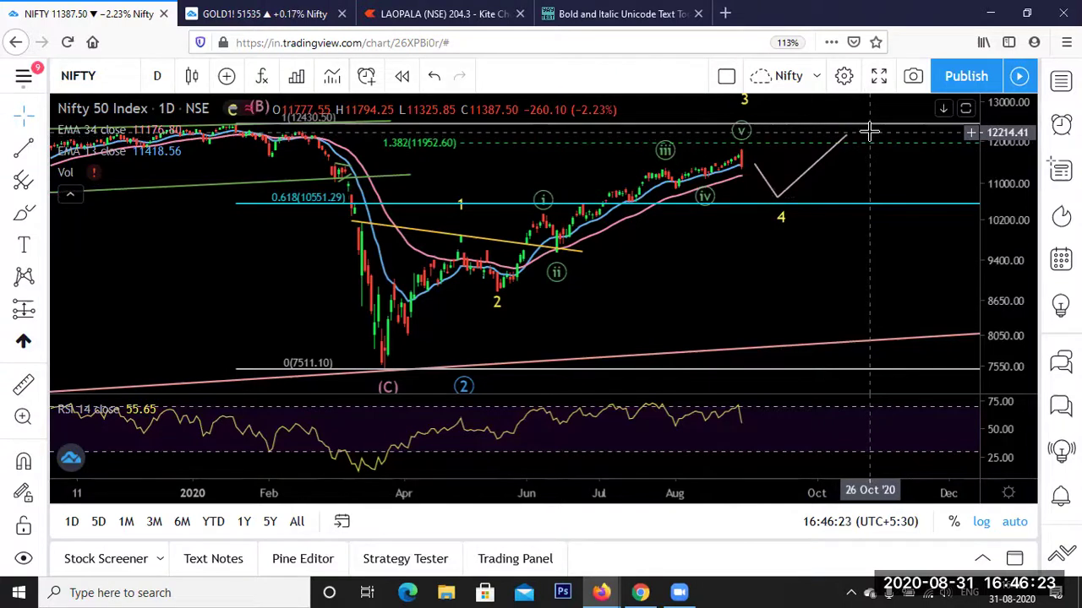
left_click_drag(870, 154, 794, 150)
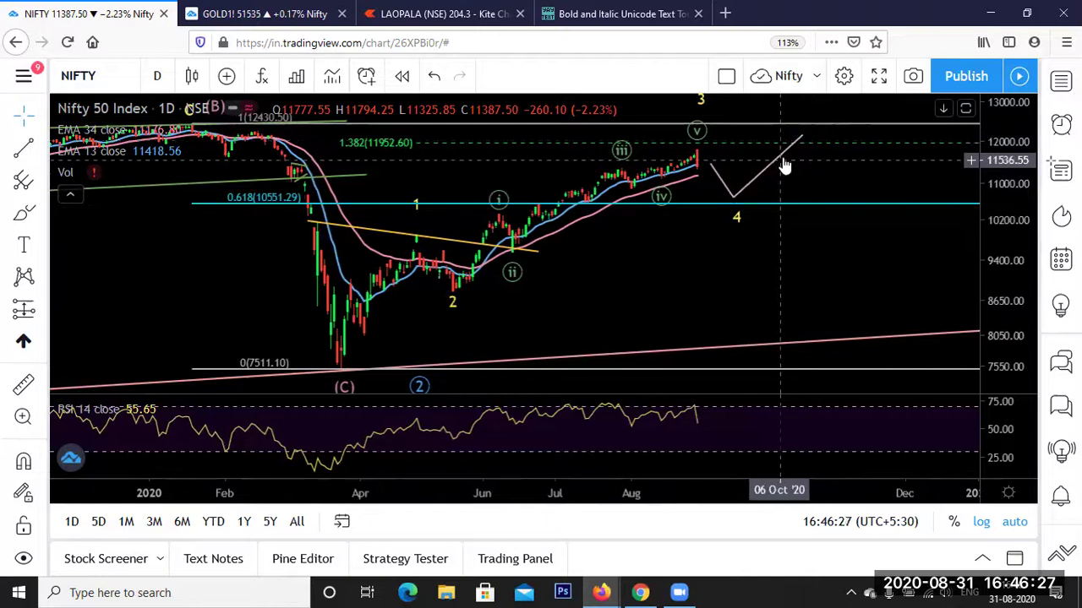
left_click(735, 201)
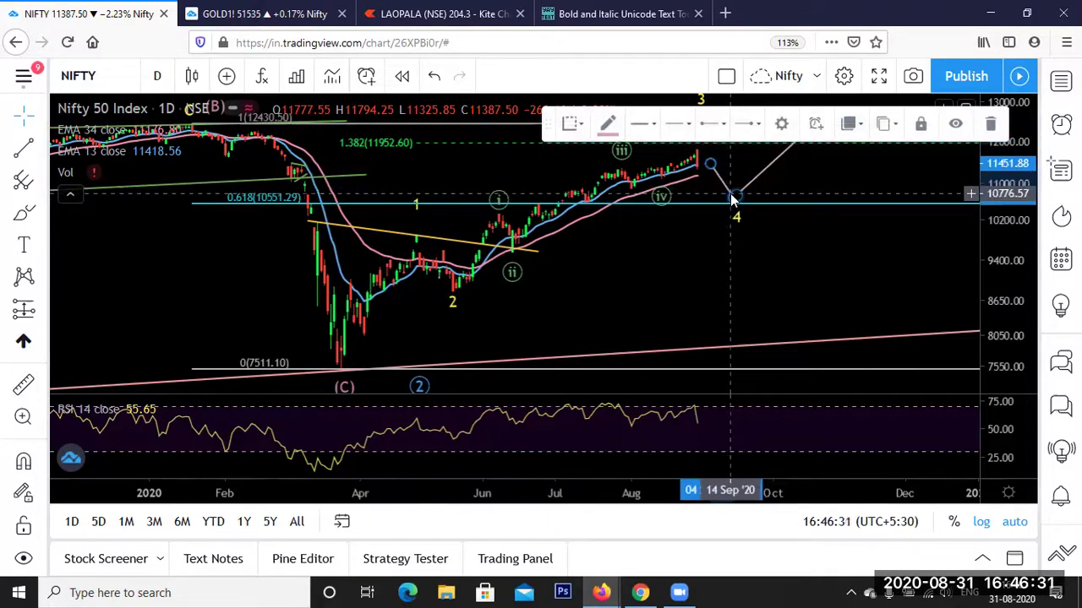
left_click_drag(732, 199, 733, 196)
left_click(733, 237)
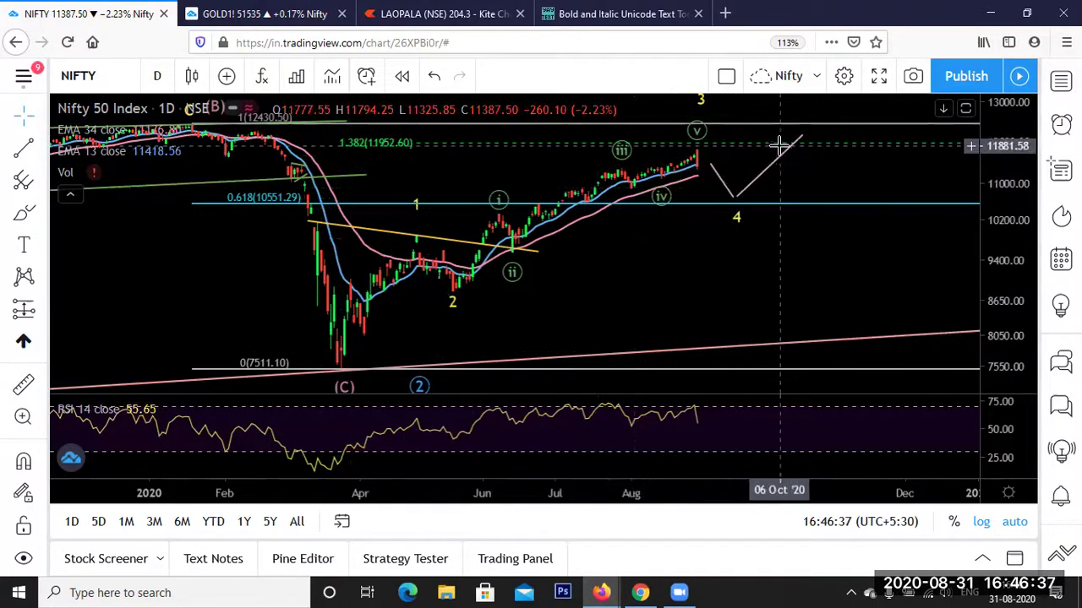
Move the yellow wave 5 label to 16 Oct '20 above the rising line's end and the wave 3 label to 02 Sep '20
left_click_drag(891, 285, 710, 312)
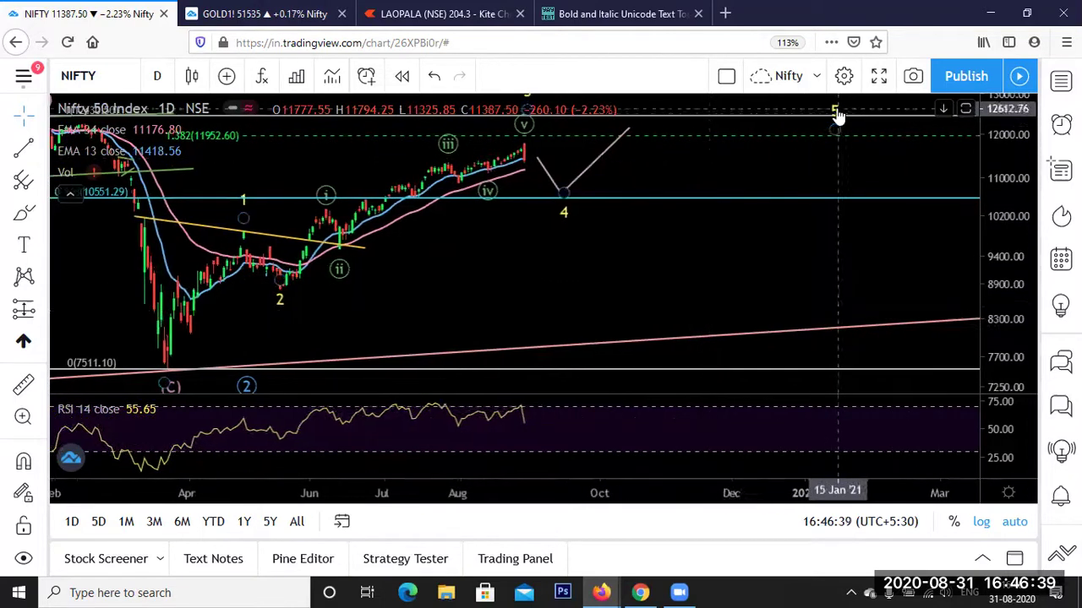
left_click(621, 134)
mouse_move(634, 207)
left_mouse_down()
mouse_move(664, 258)
mouse_move(751, 110)
left_mouse_up()
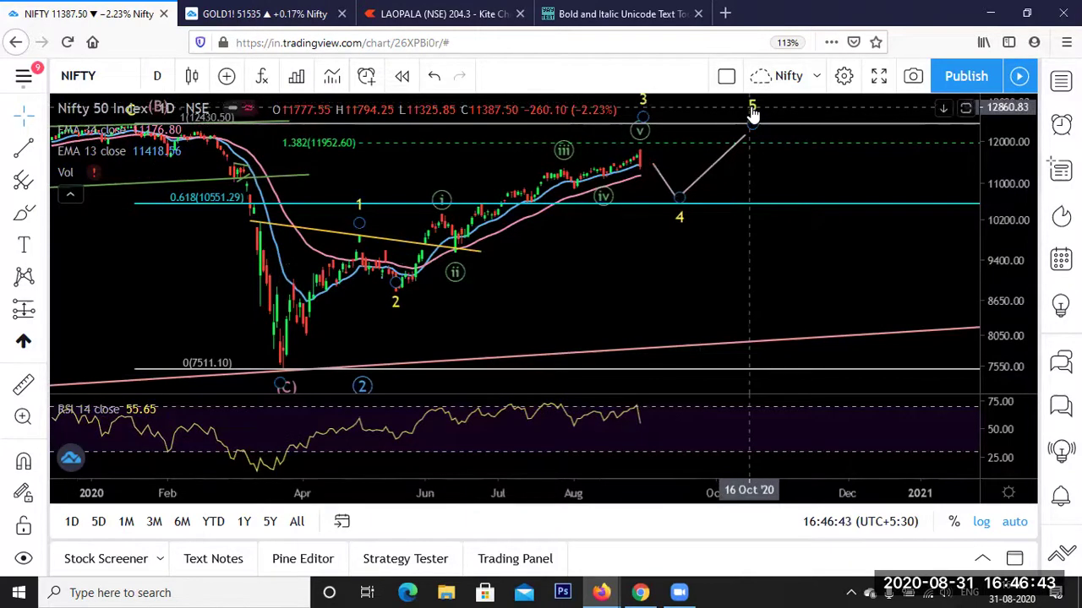
left_click(752, 113)
left_click(686, 131)
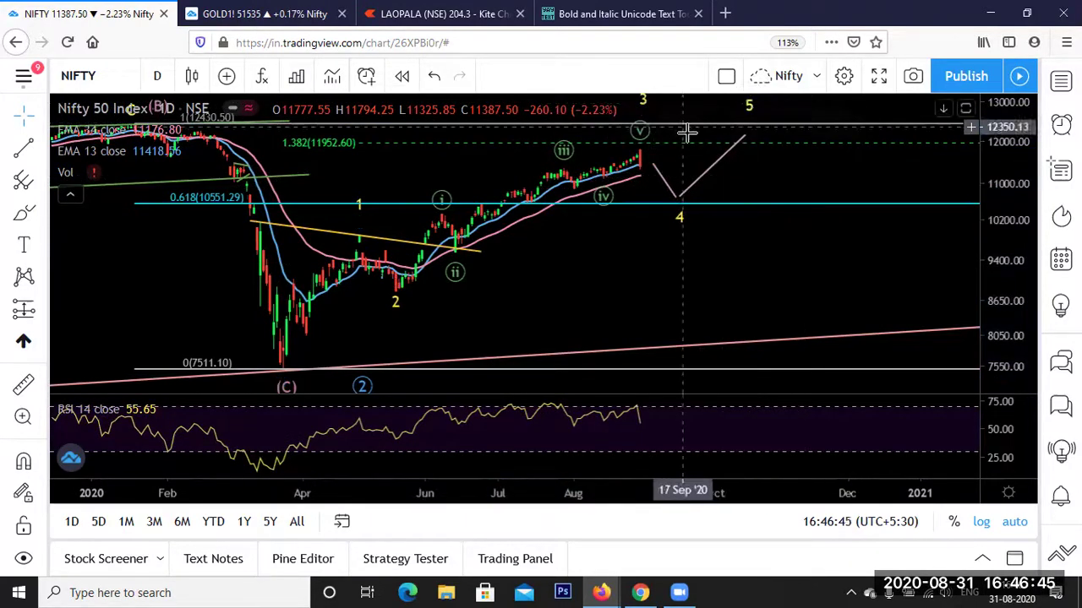
left_click(644, 101)
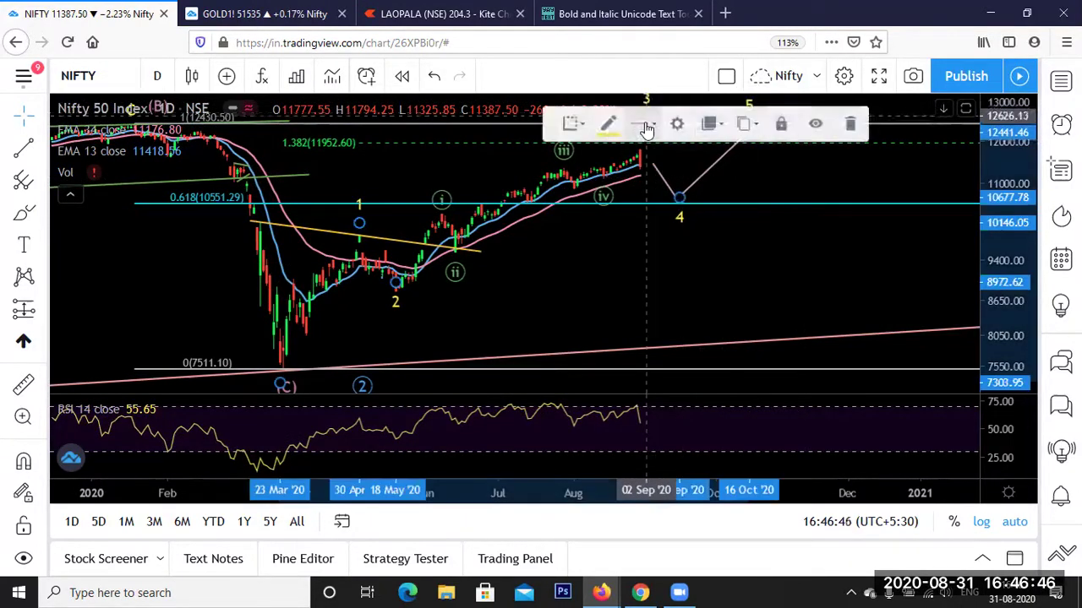
left_click(738, 231)
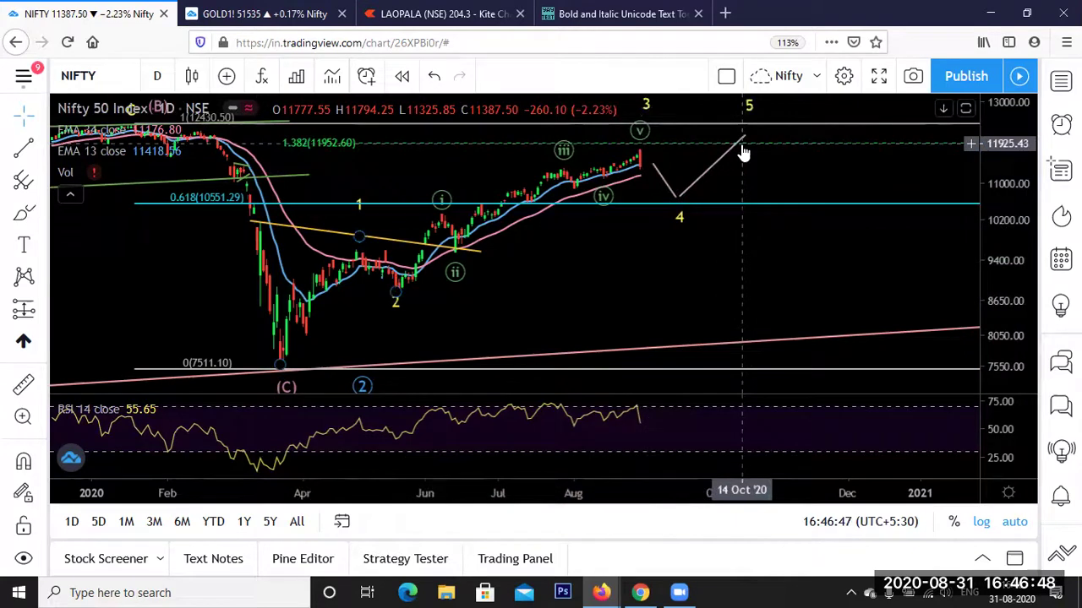
Extend the rising projection line from wave 4 up to just below the white 12430.50 level beneath the wave 5 label
left_click(683, 198)
left_click(754, 183)
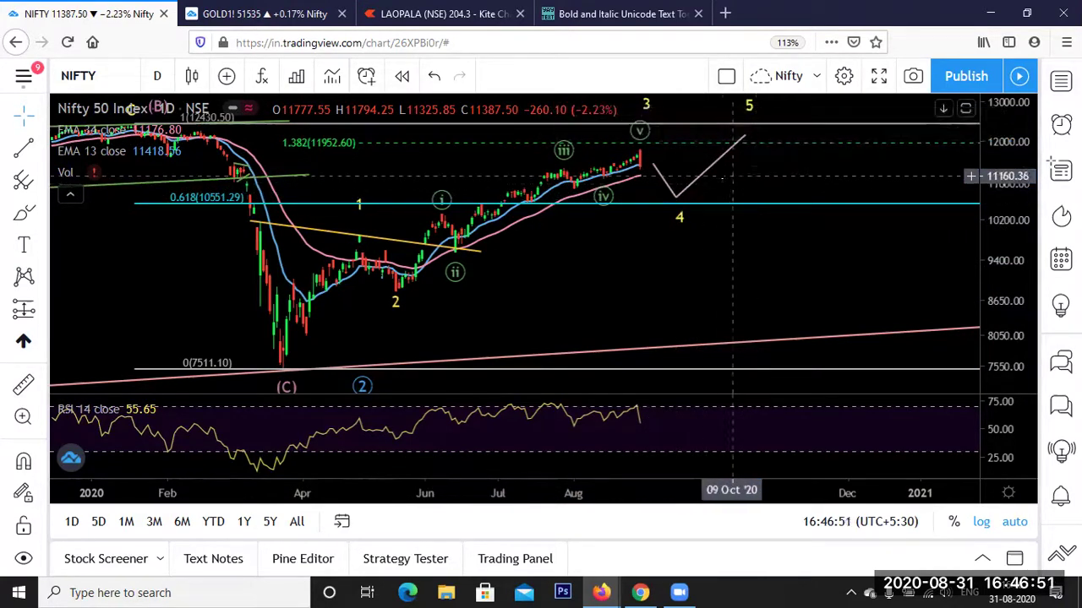
left_click(745, 135)
left_click(752, 169)
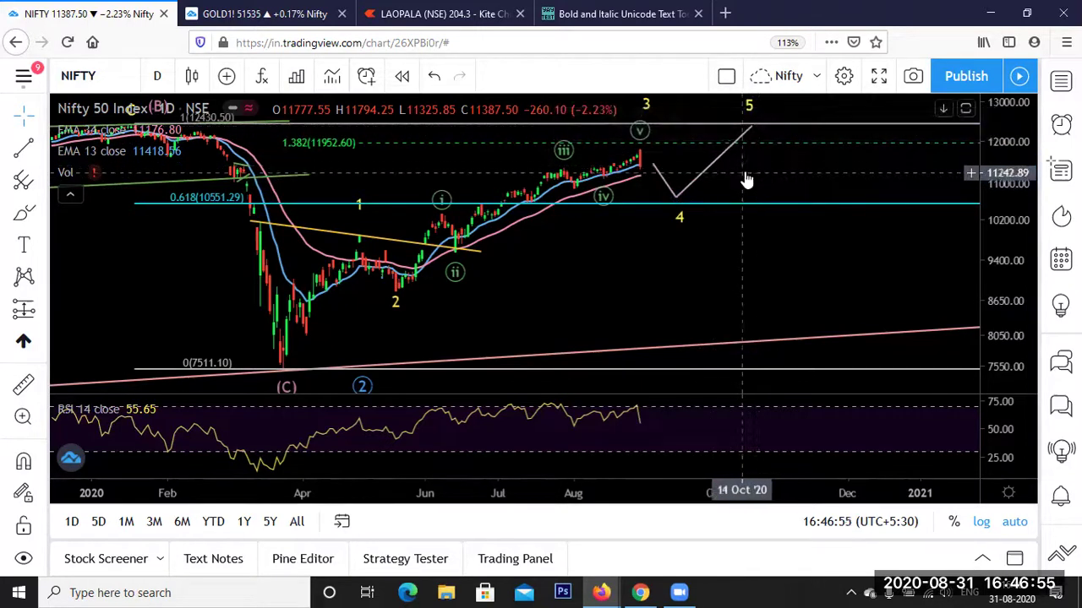
scroll(686, 205, "up", 1)
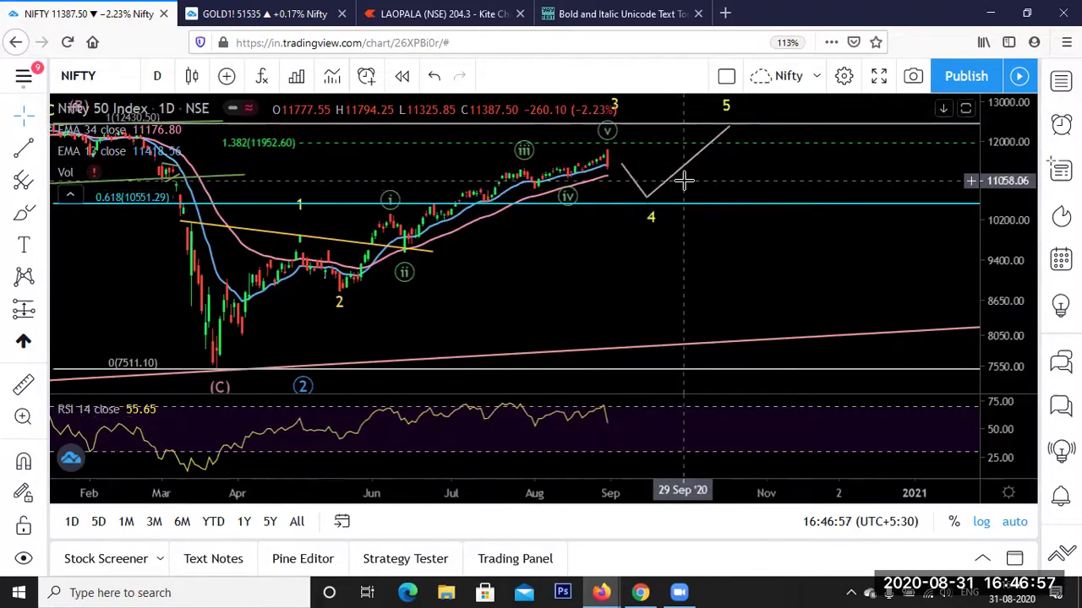
scroll(683, 178, "up", 1)
scroll(724, 160, "down", 2)
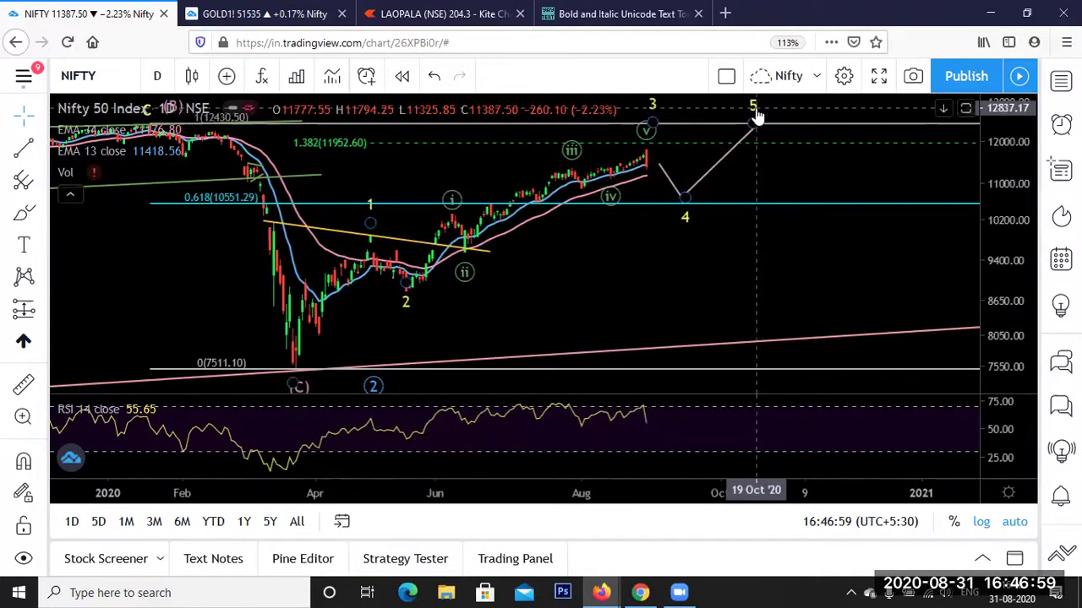
Shift the yellow wave 5 label to 19 Oct '20 and lower the rising projection line's end to about 12237 beneath it
left_click(757, 117)
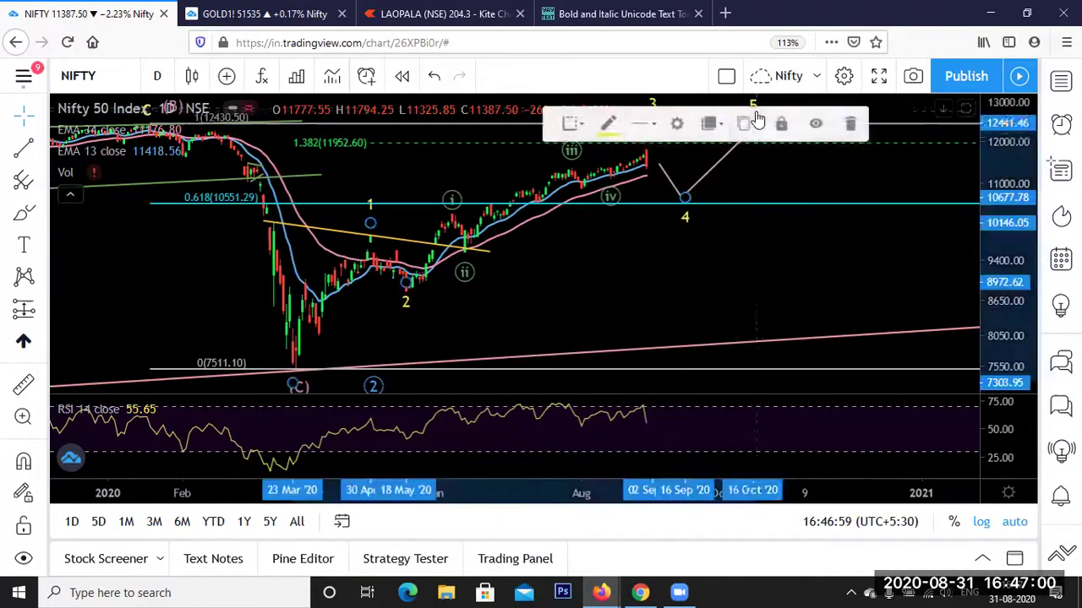
left_click(769, 163)
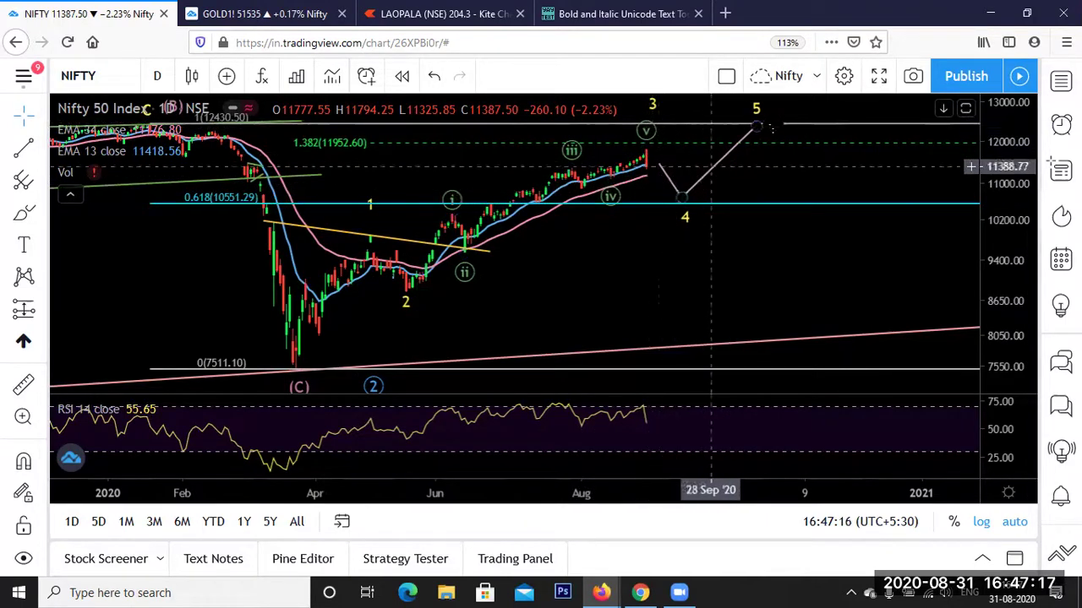
left_click(761, 127)
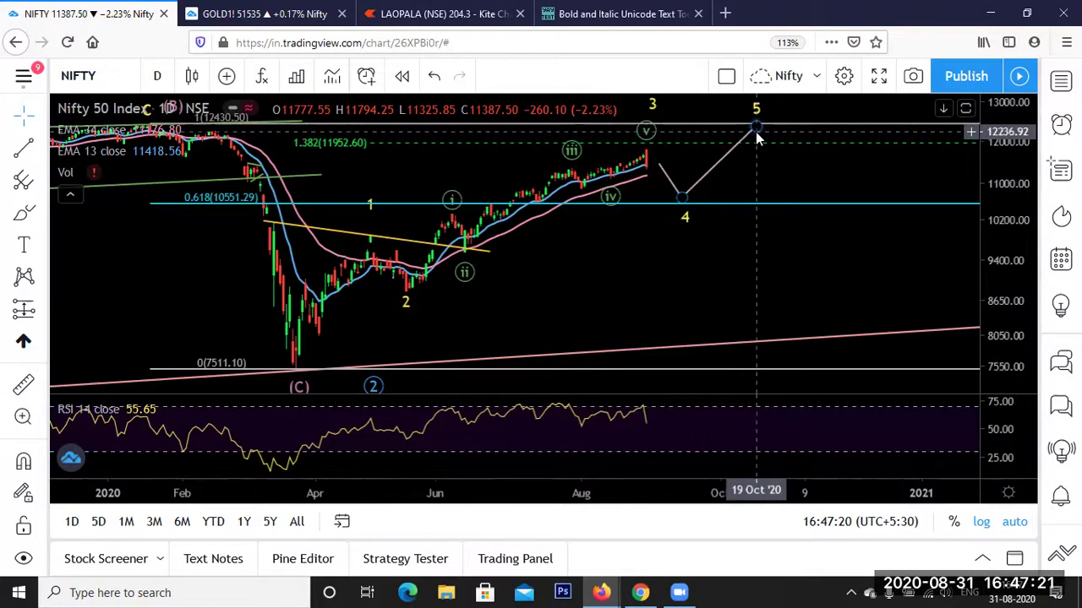
left_click(756, 132)
Draw a falling trend line from about 12327 on 23 Oct '20 beneath the wave 5 label to about 9956 on 23 Nov '20
left_click_drag(770, 175, 752, 175)
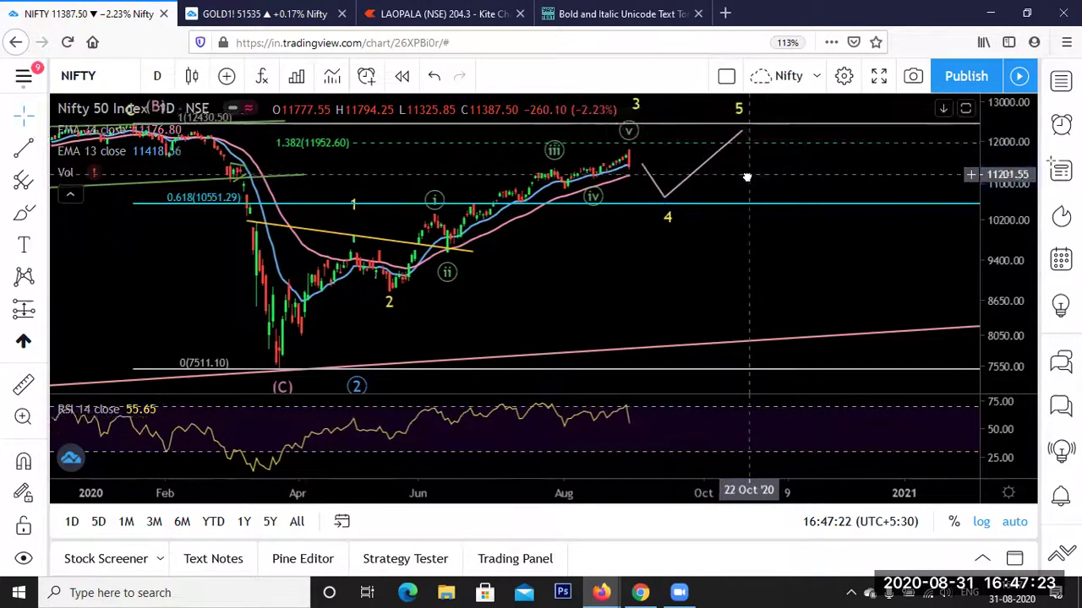
left_click(21, 147)
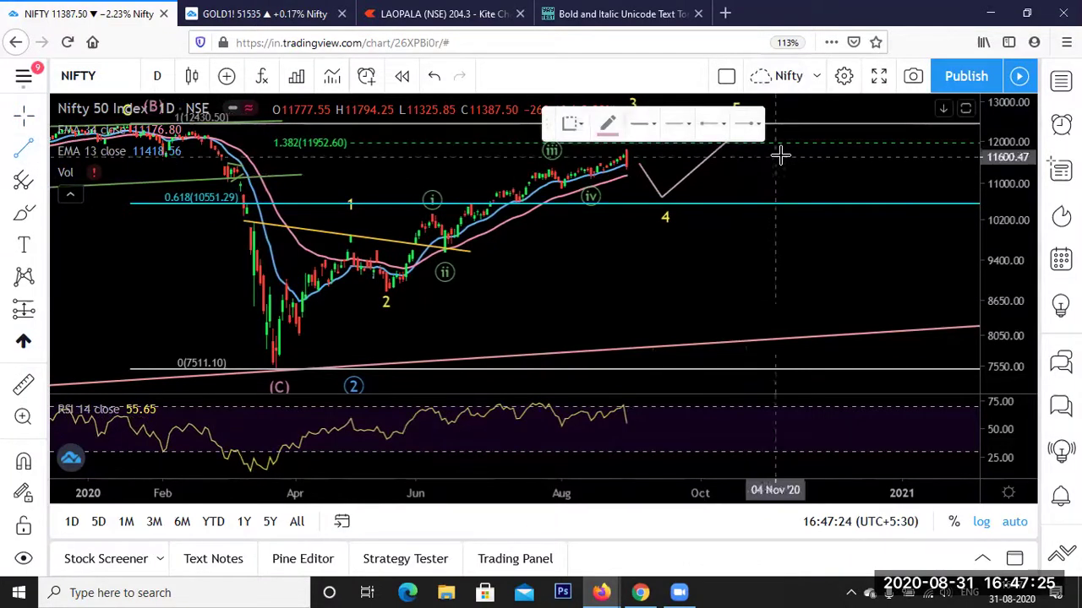
scroll(770, 133, "down", 1)
left_click(771, 128)
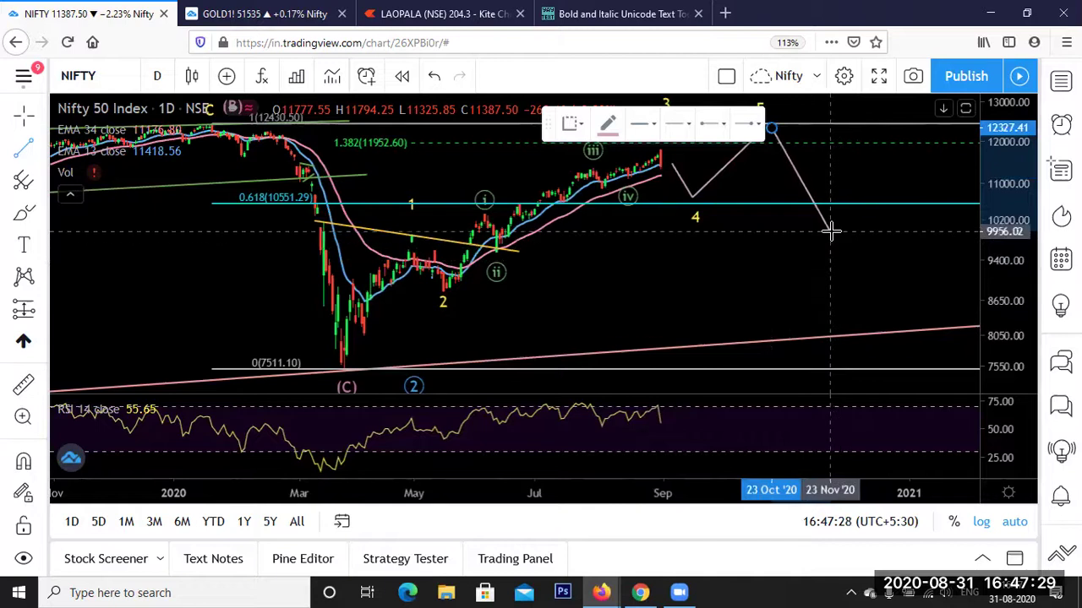
left_click(830, 229)
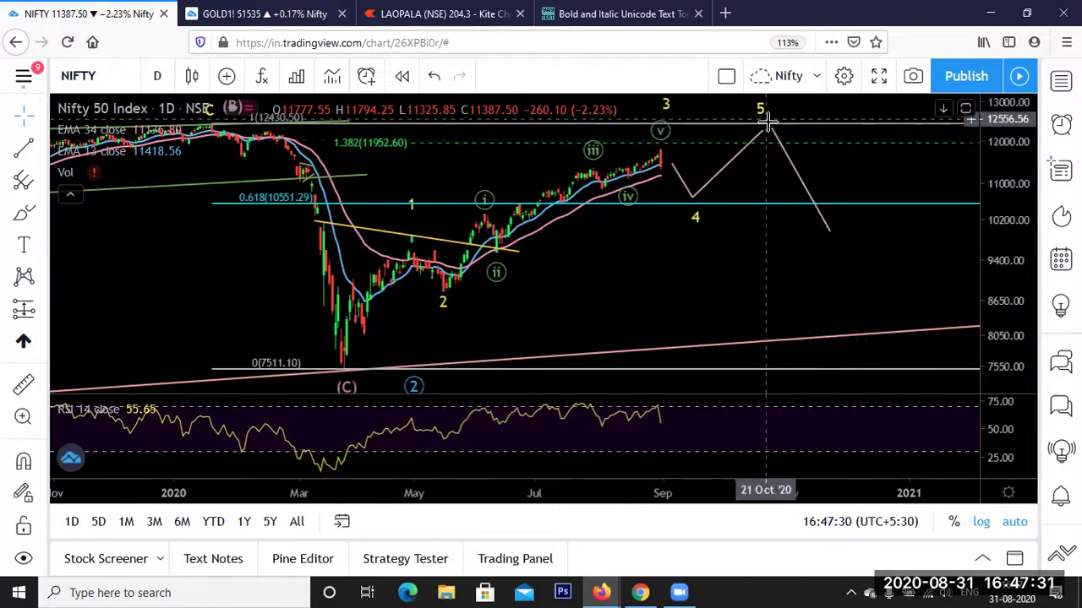
Shift the new falling line's start to 20 Oct '20 so it joins the end of the rising wave 5 projection line
left_click(771, 129)
left_click_drag(765, 130, 763, 135)
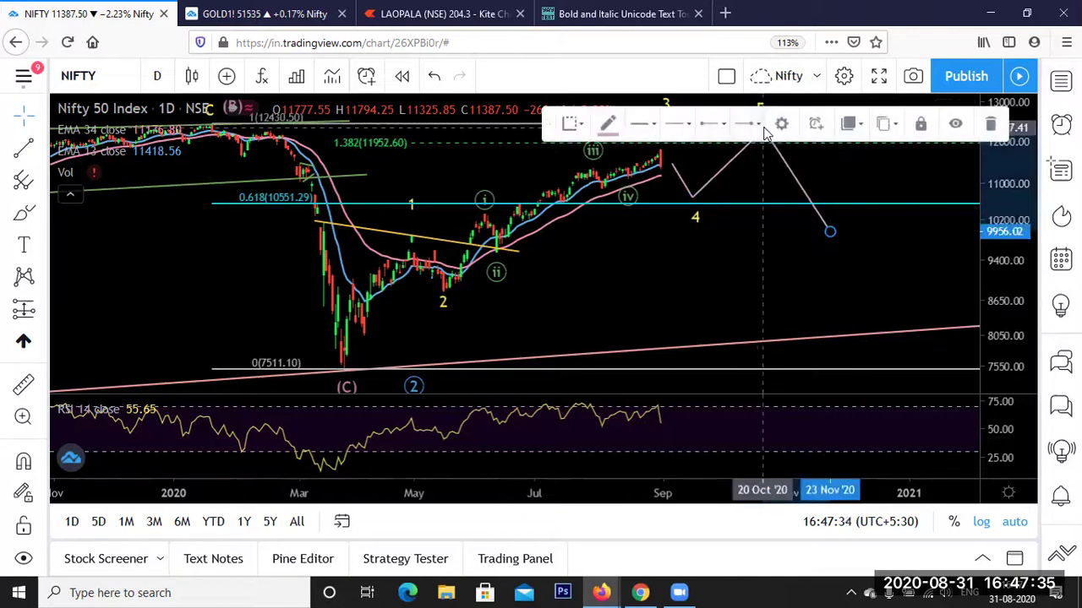
left_click(717, 261)
Examine the latest daily candles around the wave 3 top against the projected wave 4 dip, wave 5 rise and following decline
scroll(767, 217, "right", 3)
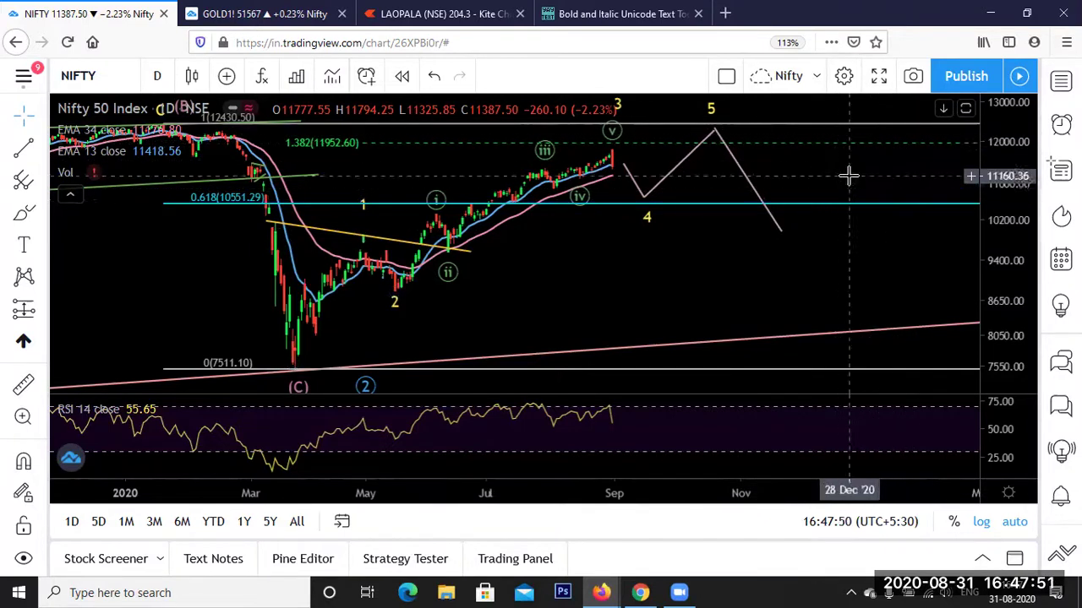
left_click_drag(630, 225, 705, 225)
scroll(701, 182, "up", 1)
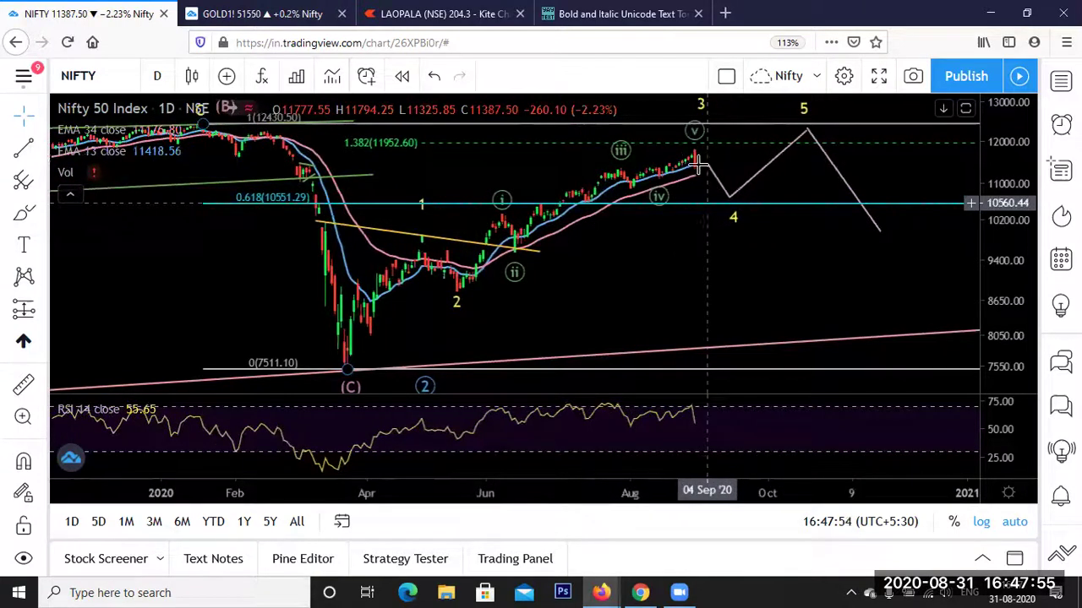
scroll(699, 173, "up", 1)
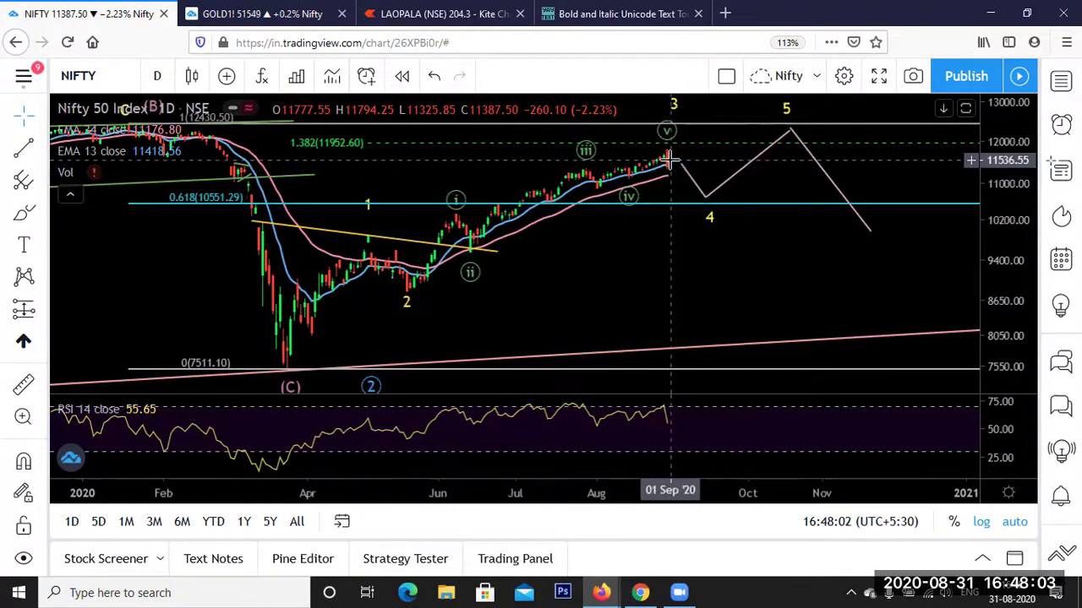
scroll(670, 160, "up", 1)
scroll(591, 174, "down", 2)
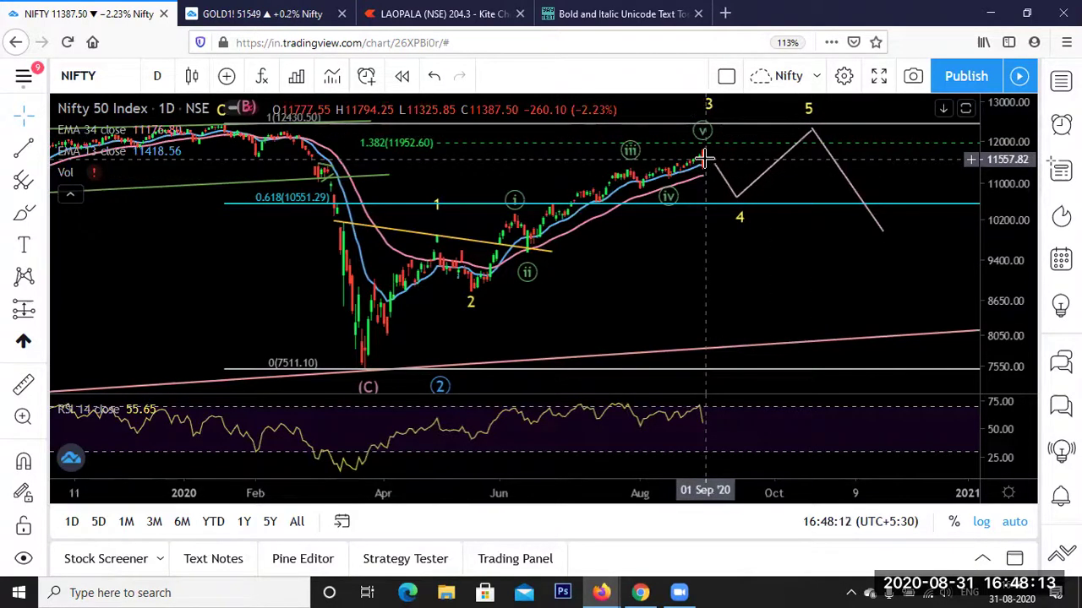
scroll(704, 158, "up", 1)
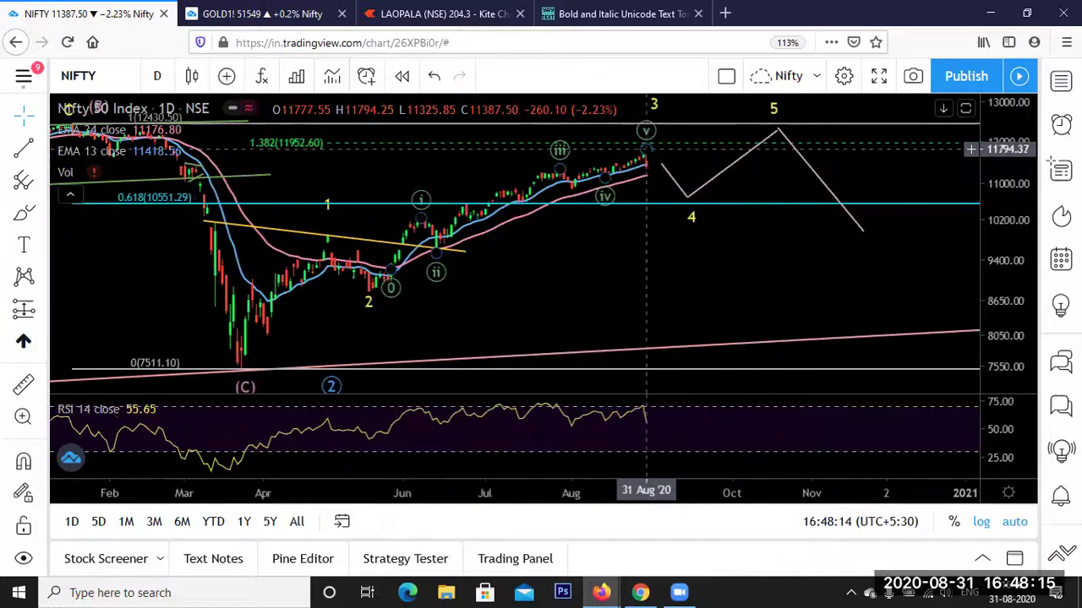
scroll(647, 158, "up", 2)
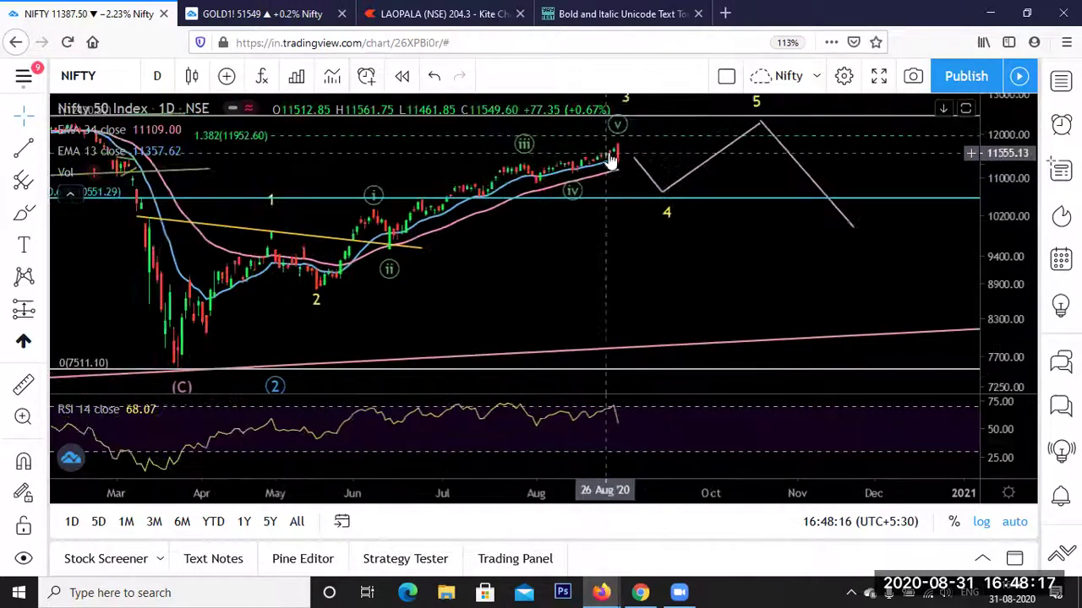